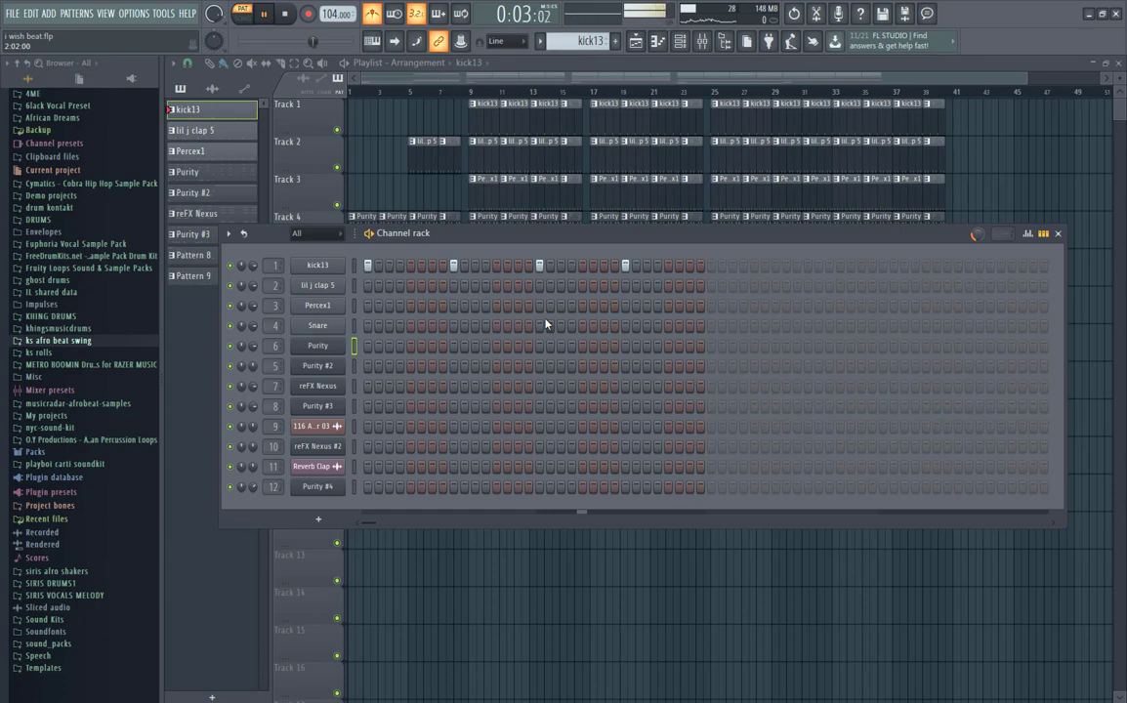
# - Select the lil j clap 5 pattern from its playlist clip and review its steps in the channel rack
pyautogui.click(414, 158)
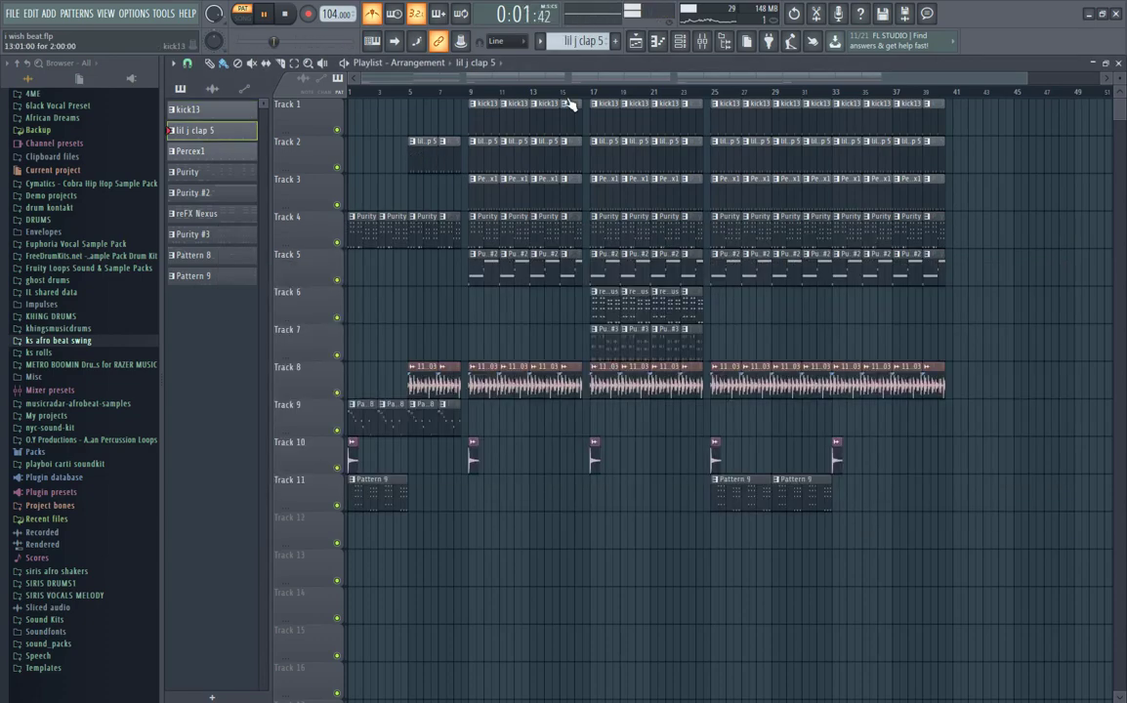
pyautogui.click(684, 45)
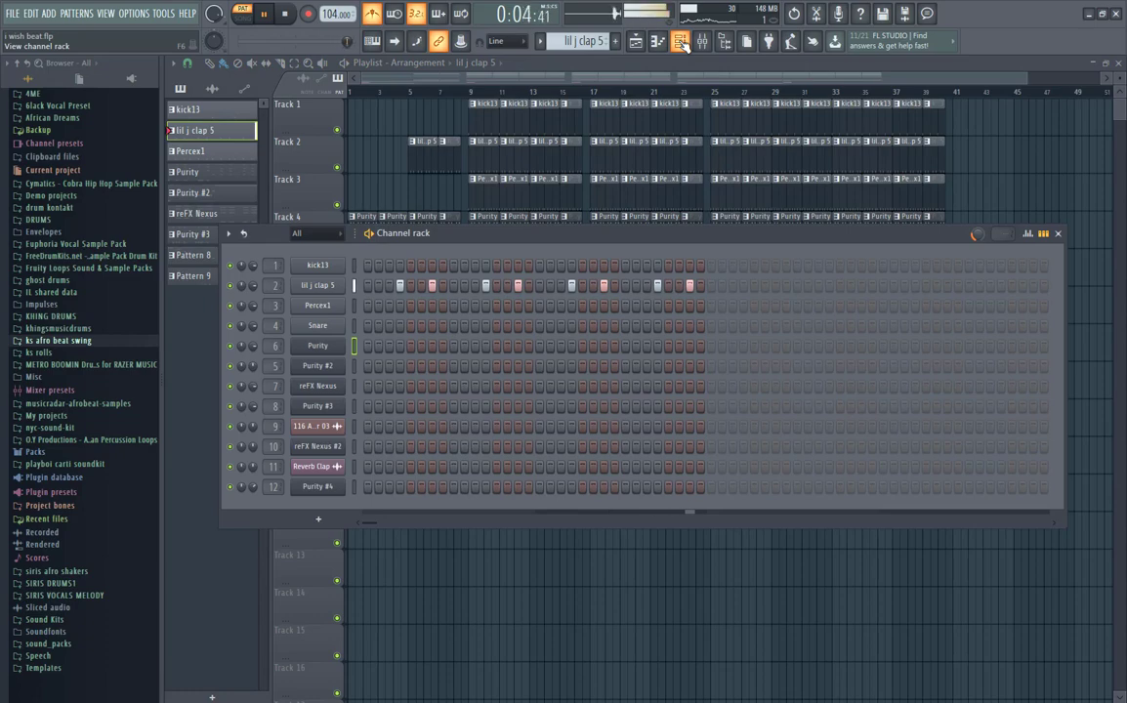
pyautogui.click(630, 70)
# - Select the Percex1 pattern and review its steps in the channel rack and its level in the mixer
pyautogui.click(483, 190)
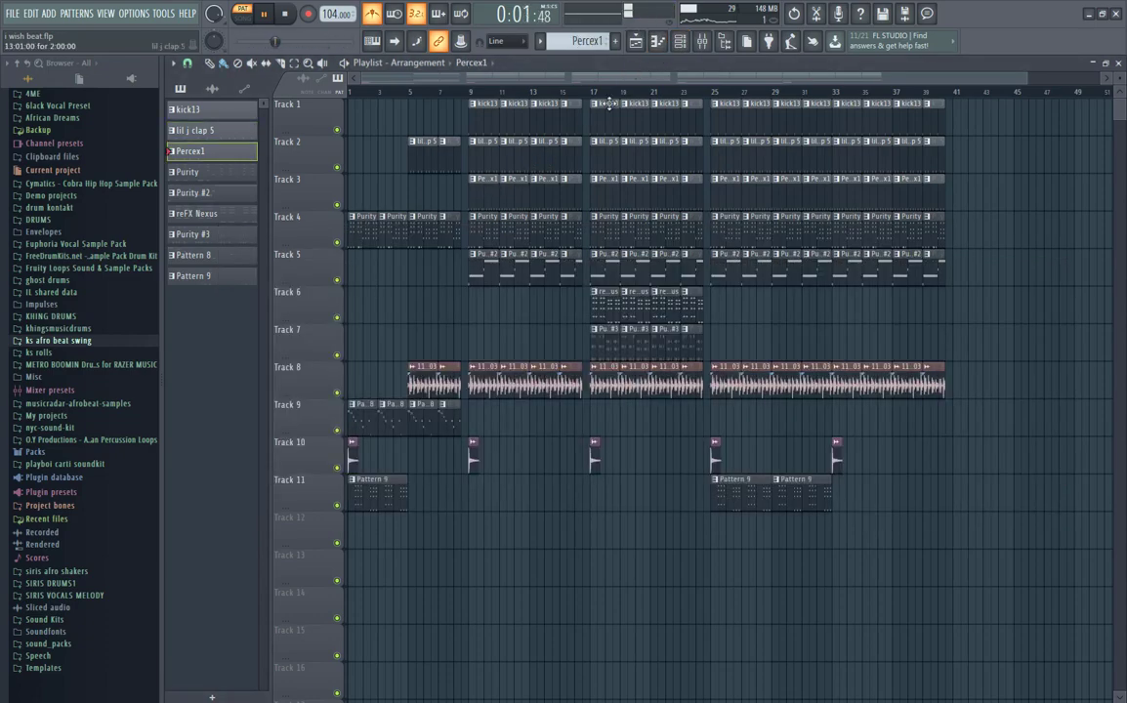
pyautogui.click(681, 44)
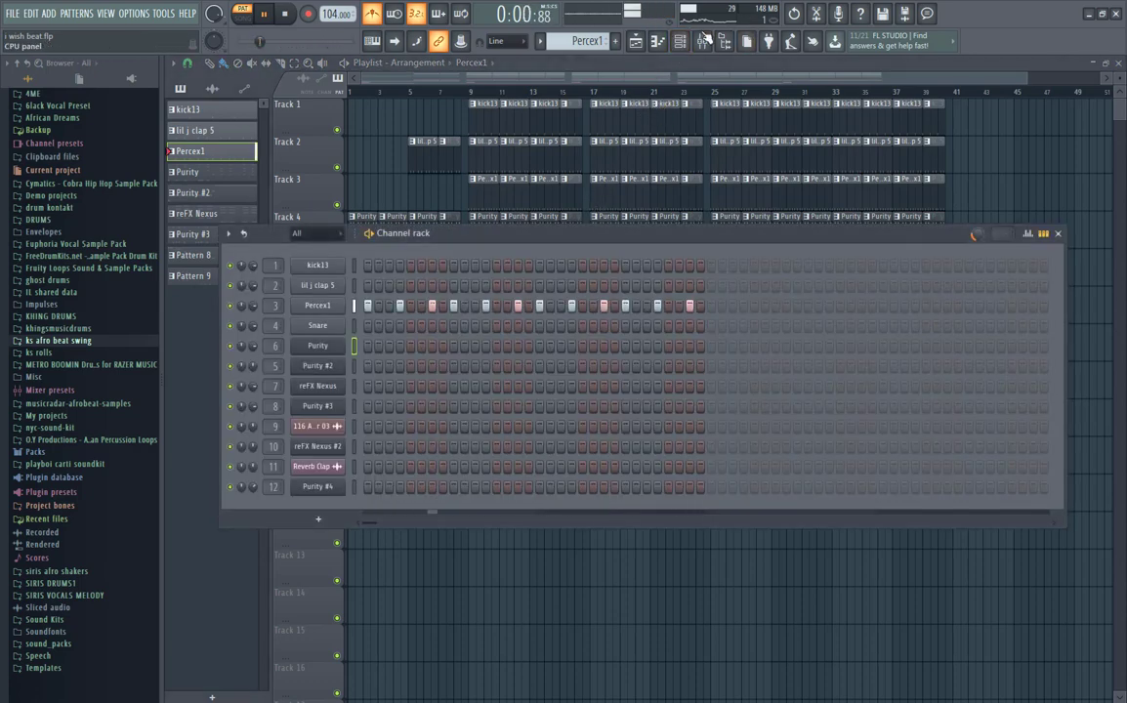
pyautogui.click(703, 41)
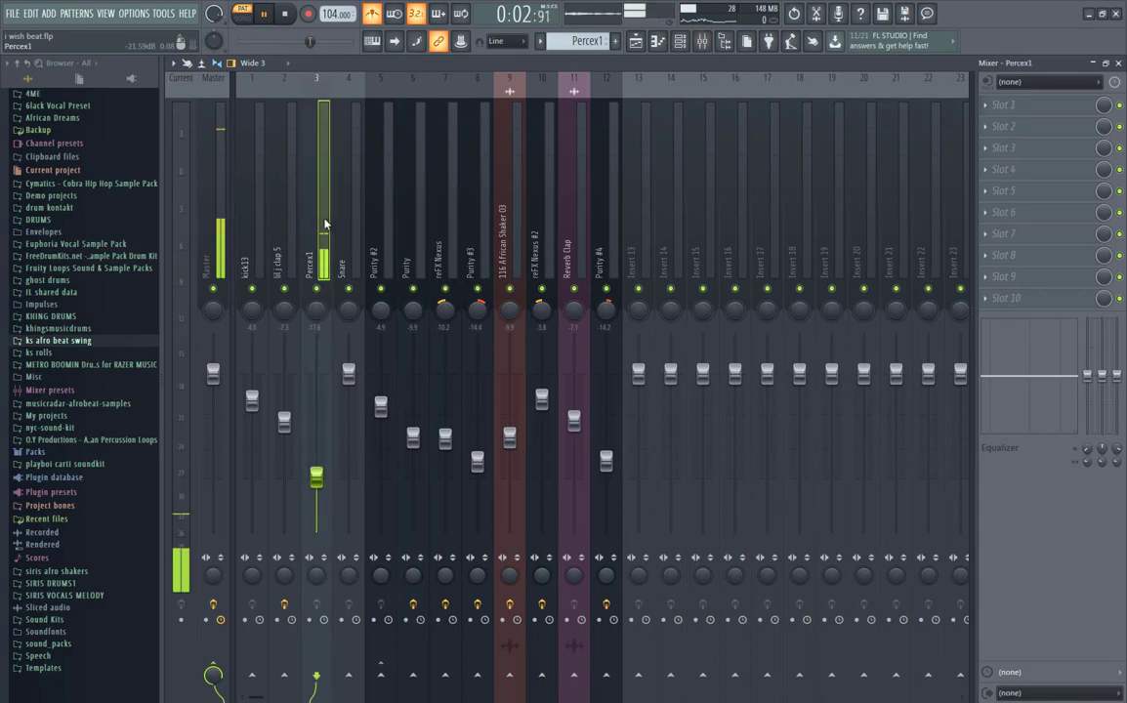
pyautogui.click(1119, 63)
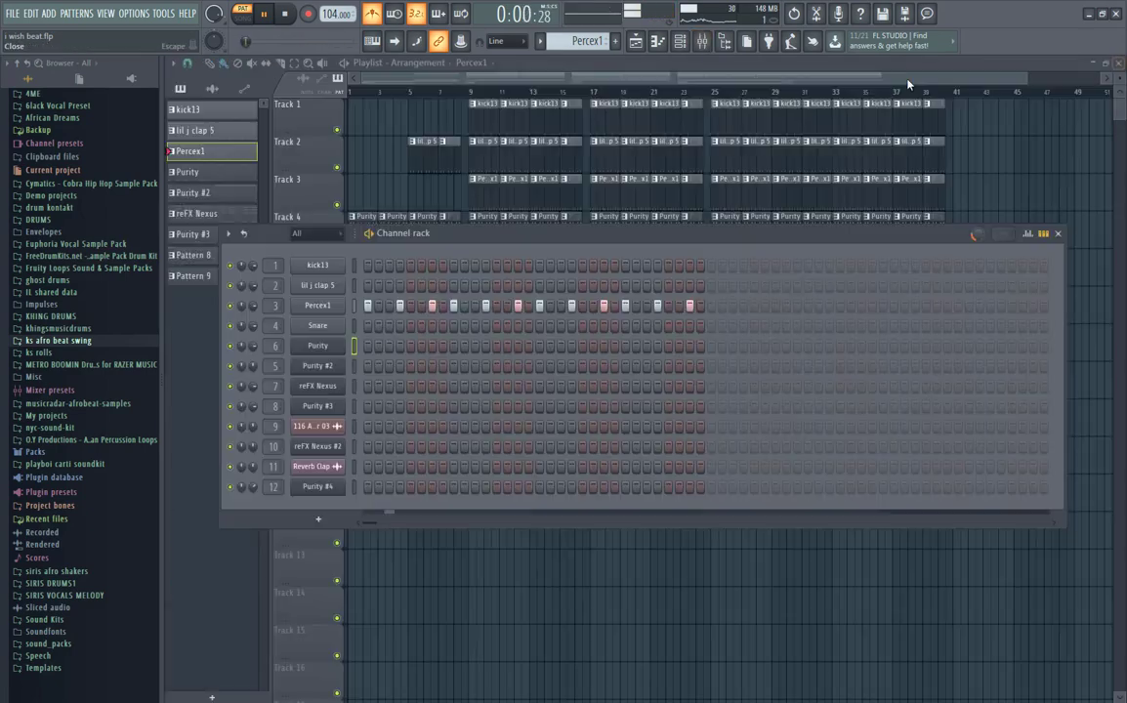
pyautogui.press('F6')
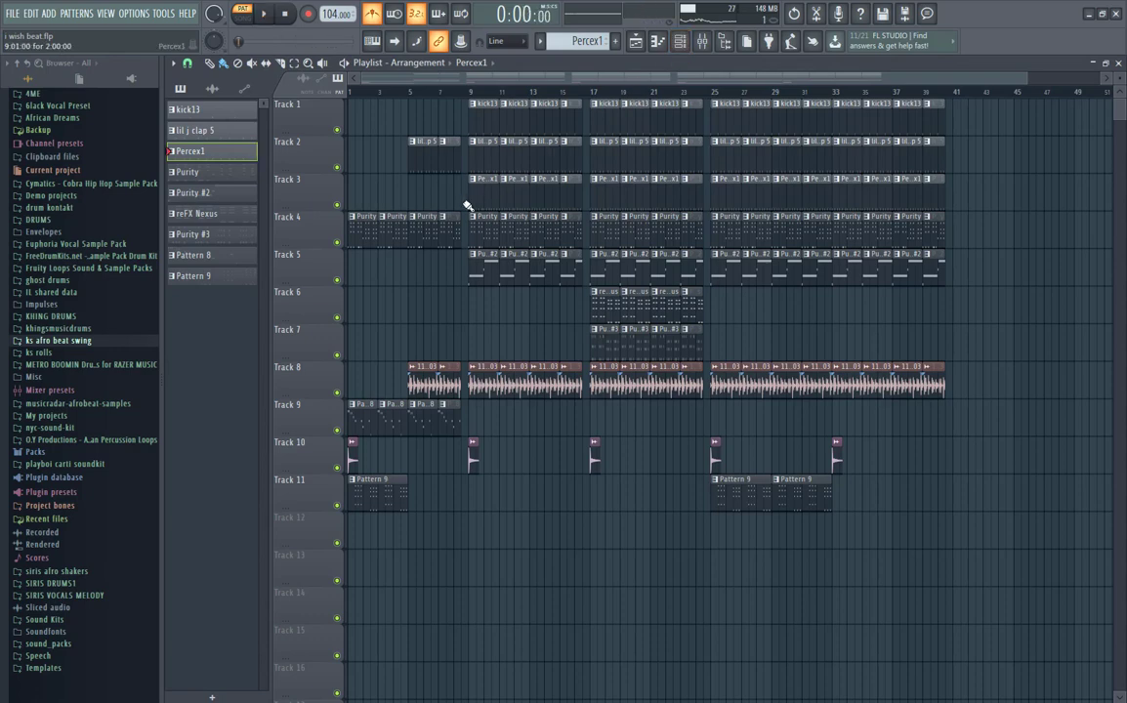
# - Review the Purity pattern's chord notes in the piano roll and the preset loaded in its Purity instrument
pyautogui.click(682, 43)
pyautogui.click(425, 348)
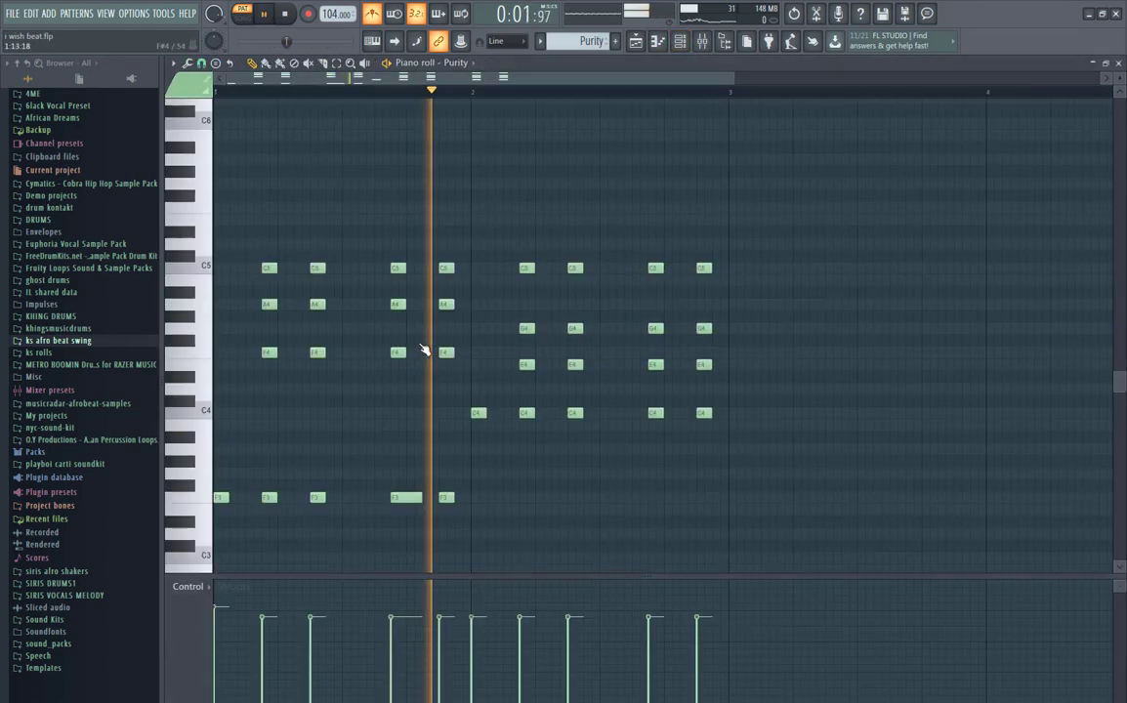
pyautogui.click(1120, 64)
pyautogui.click(320, 347)
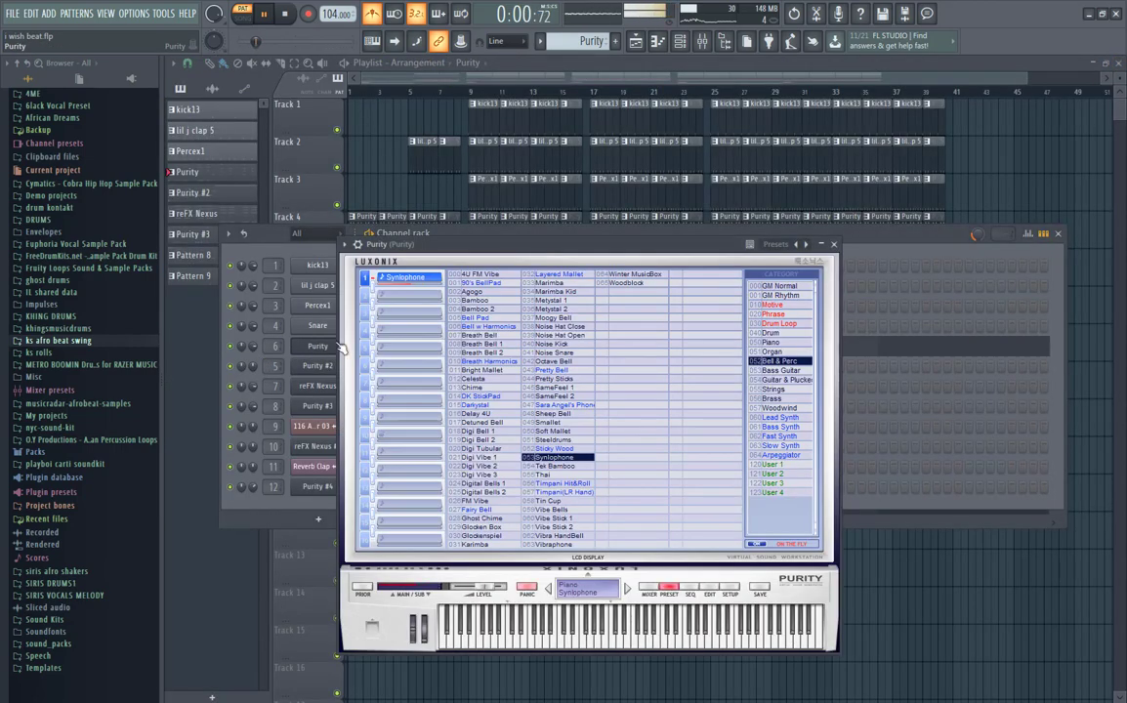
pyautogui.click(833, 244)
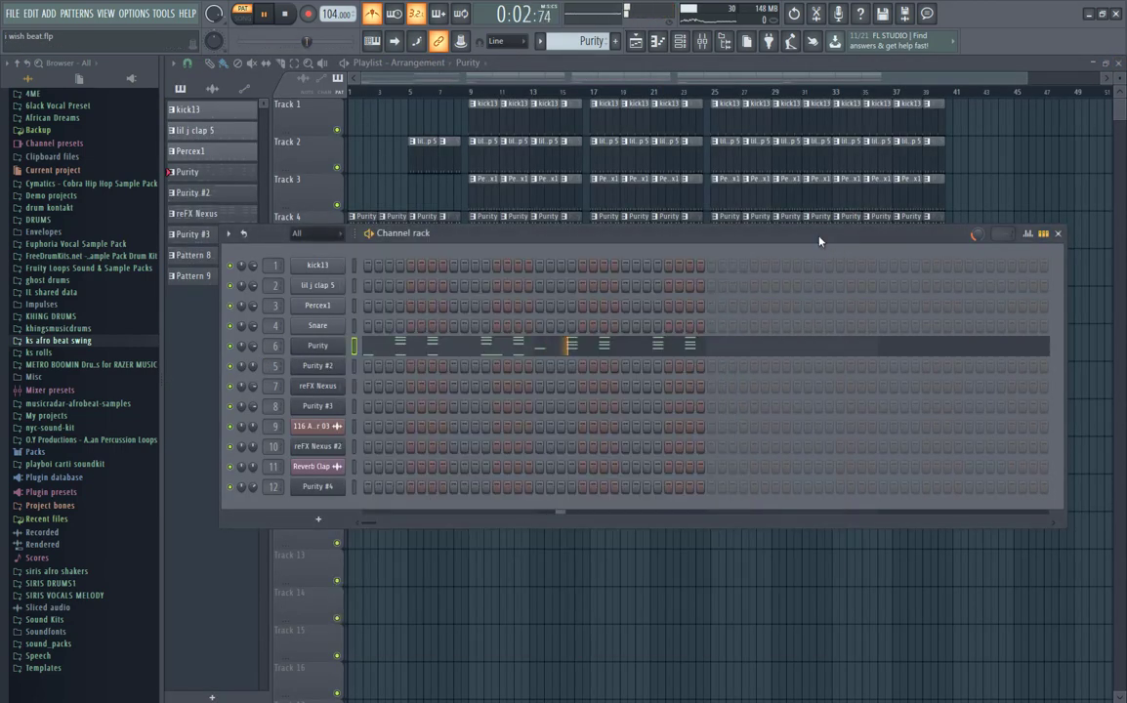
pyautogui.press('F6')
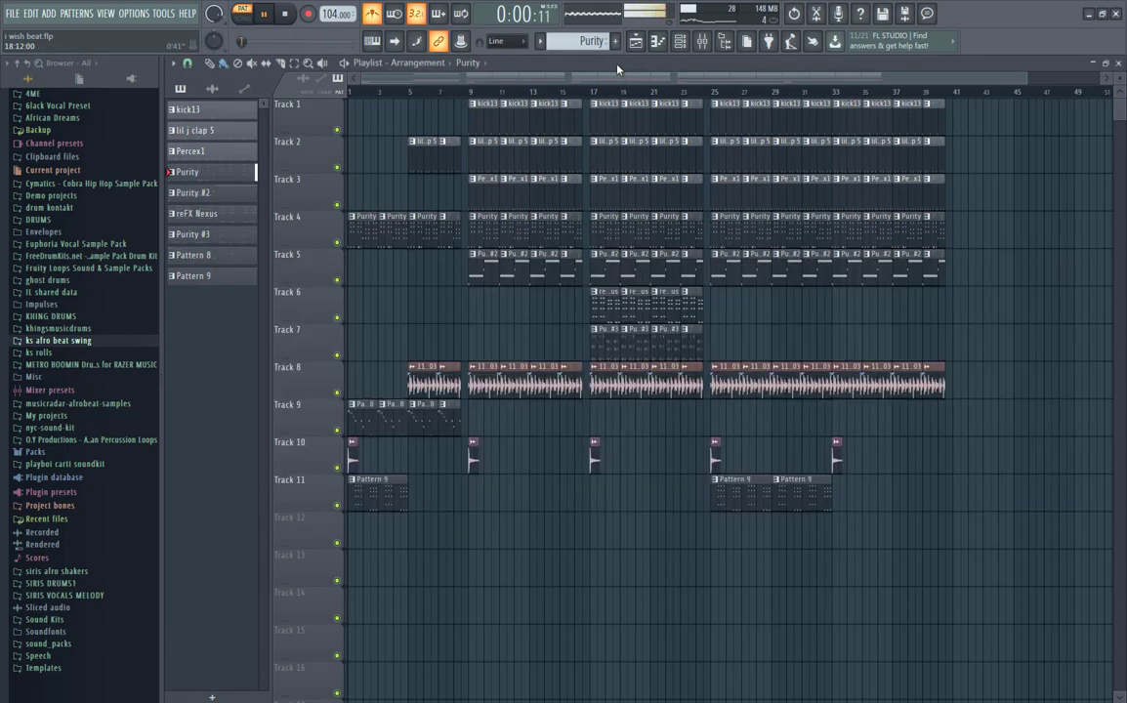
# - Play the Purity #2 pattern, examining its notes in the piano roll and its instrument preset
pyautogui.click(681, 43)
pyautogui.press('space')
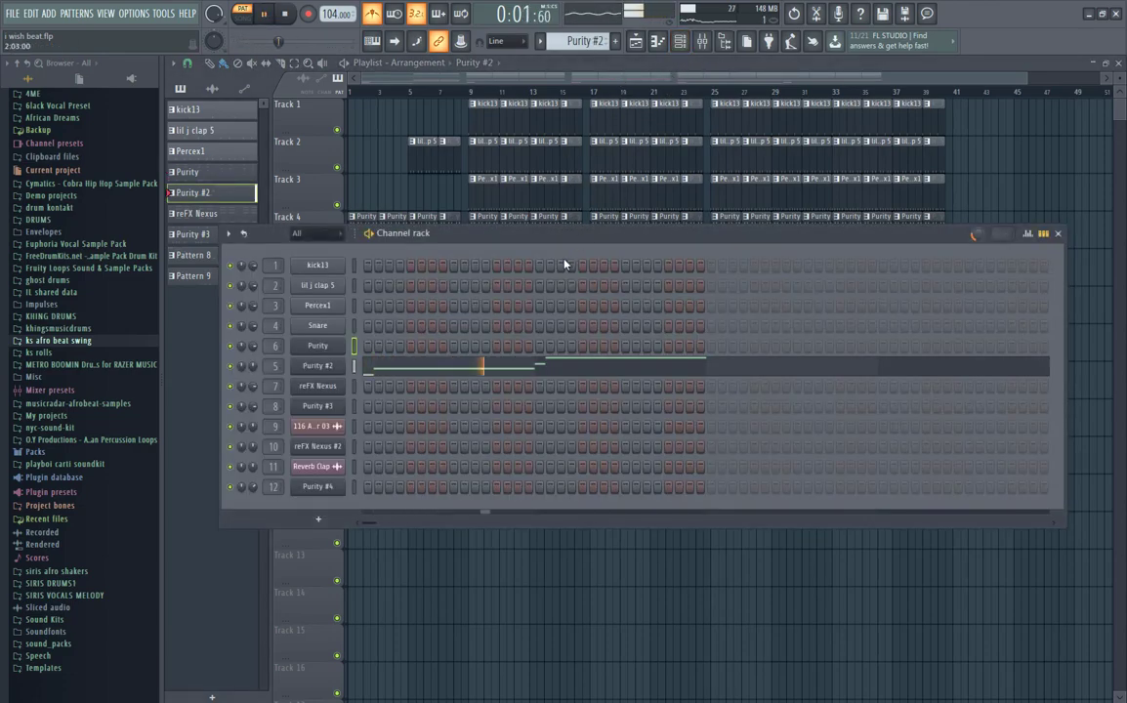
pyautogui.click(394, 361)
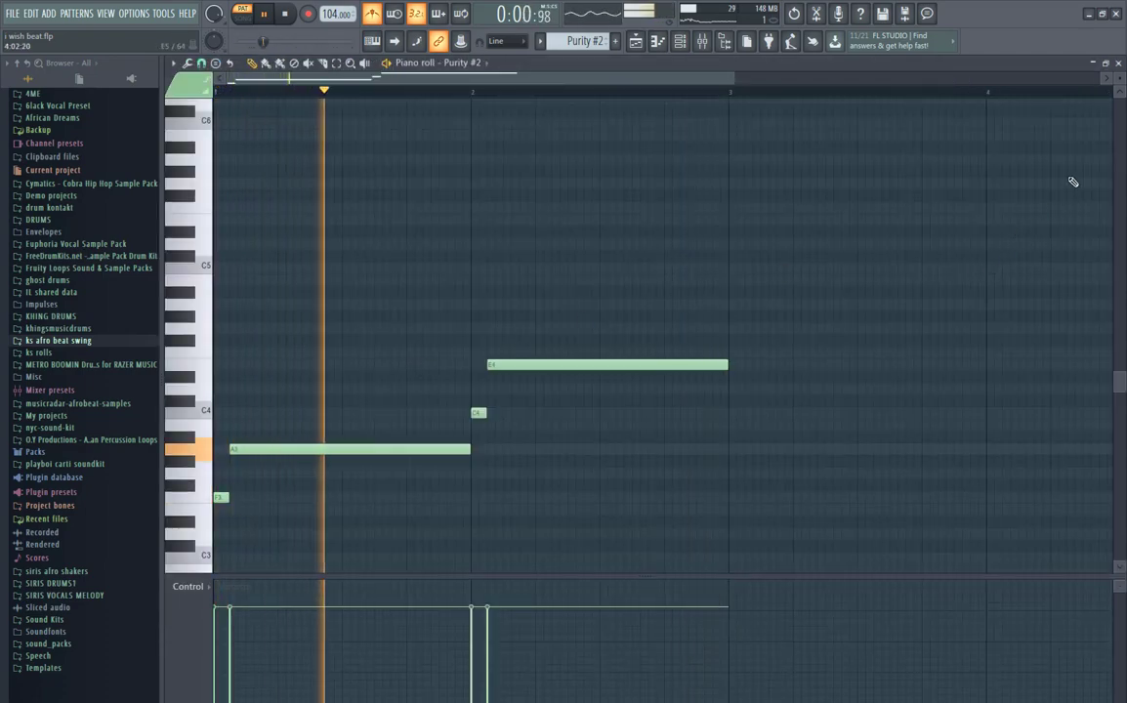
pyautogui.click(1120, 64)
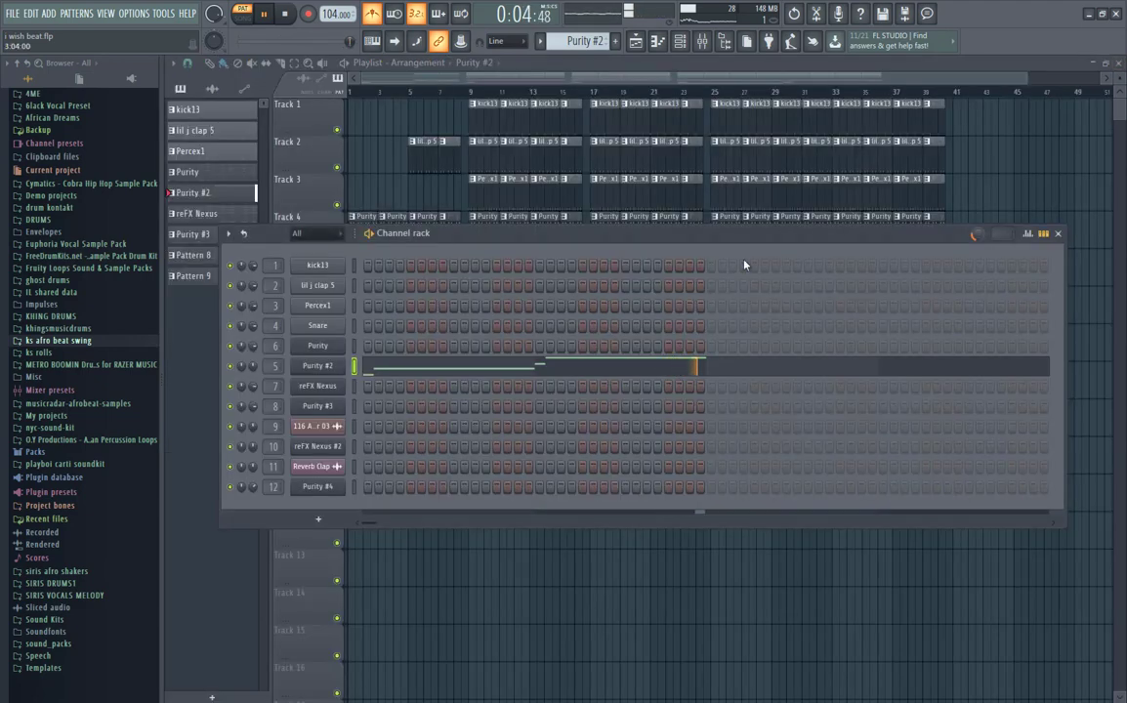
pyautogui.click(337, 371)
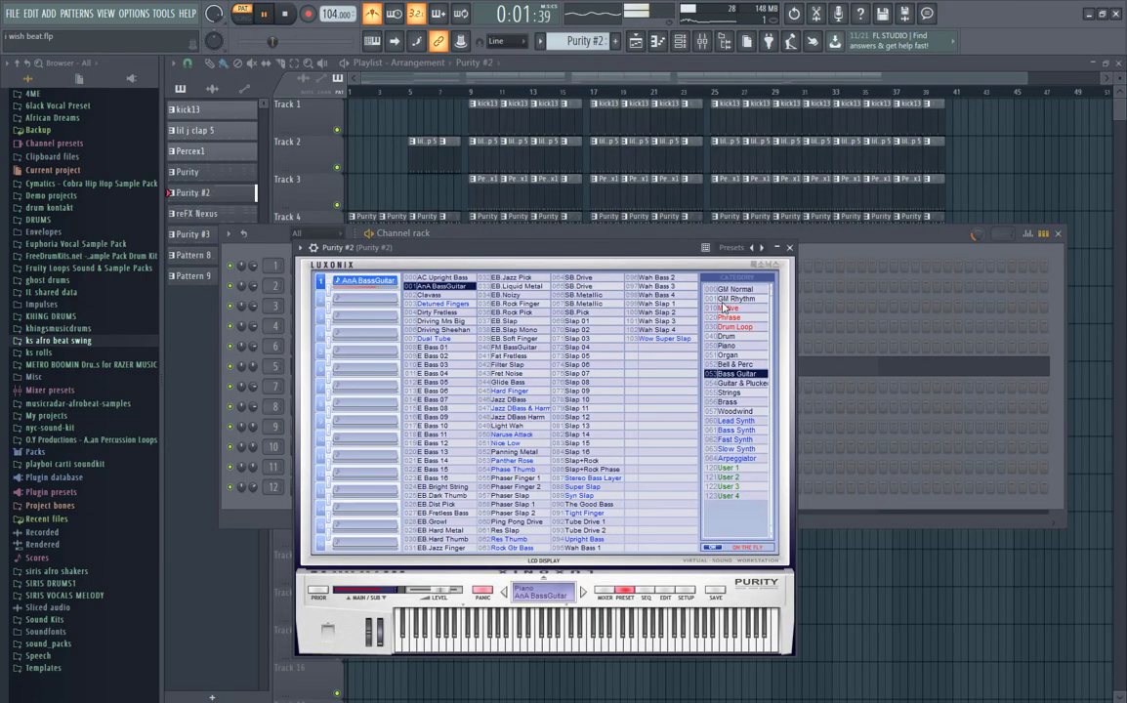
pyautogui.click(791, 249)
pyautogui.click(1060, 236)
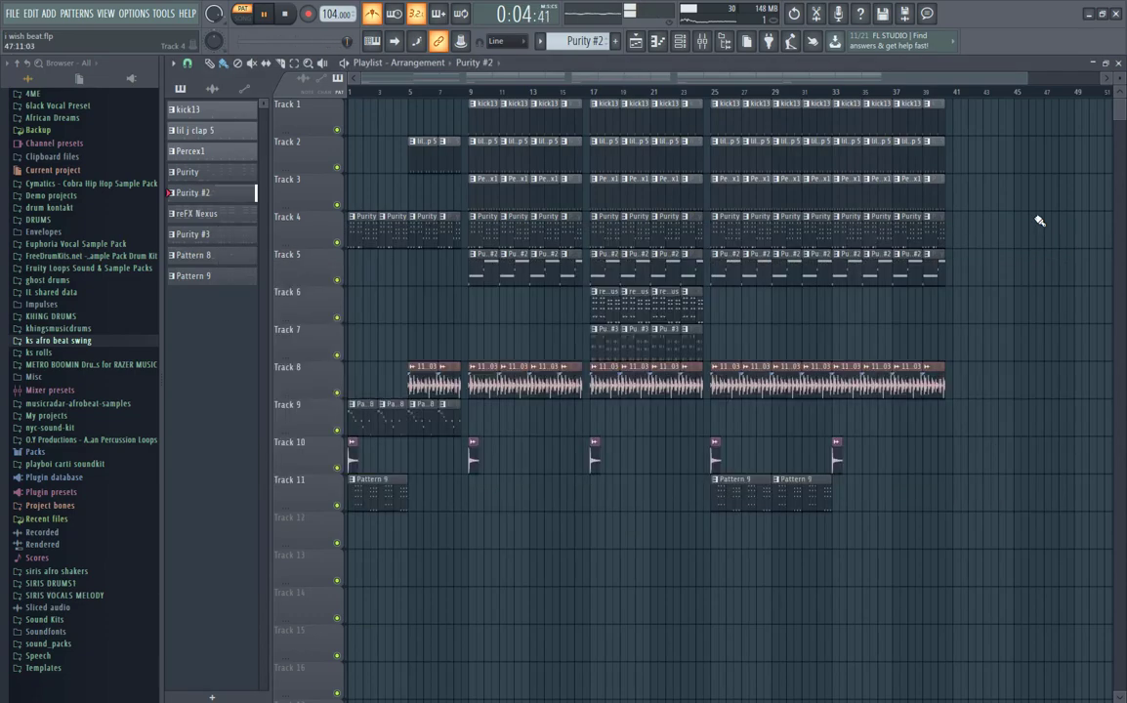
# - Play the reFX Nexus pattern from Track 6, examining its piano roll chords and the preset loaded in Nexus
pyautogui.click(824, 94)
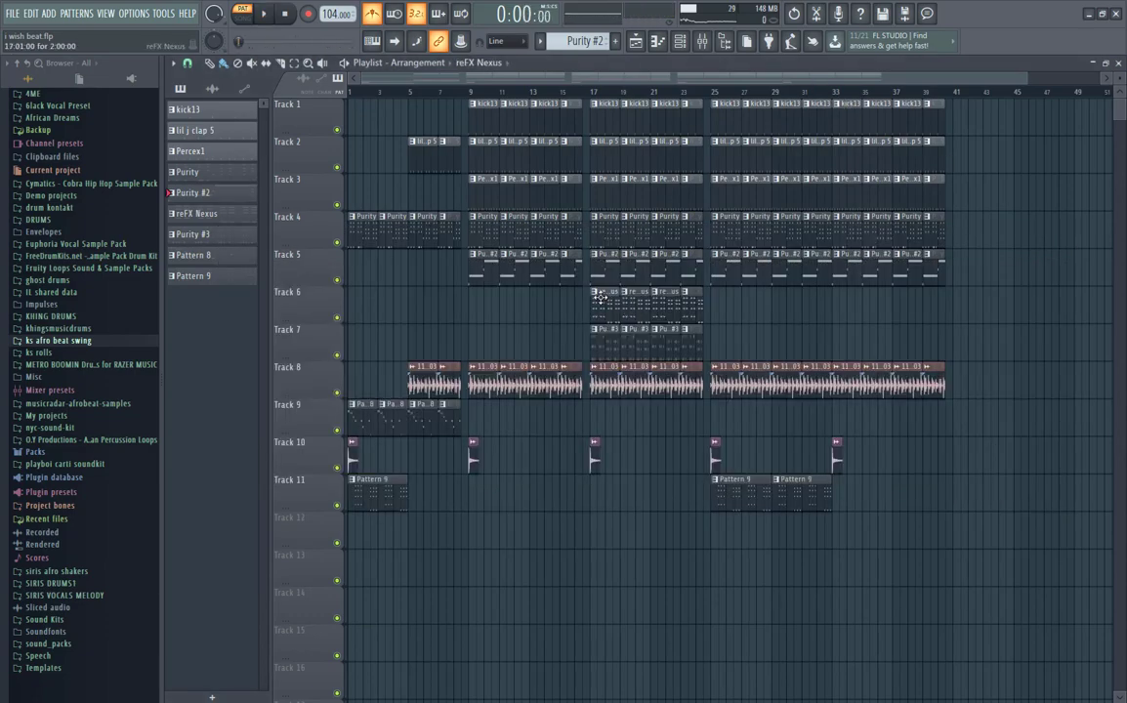
pyautogui.click(682, 47)
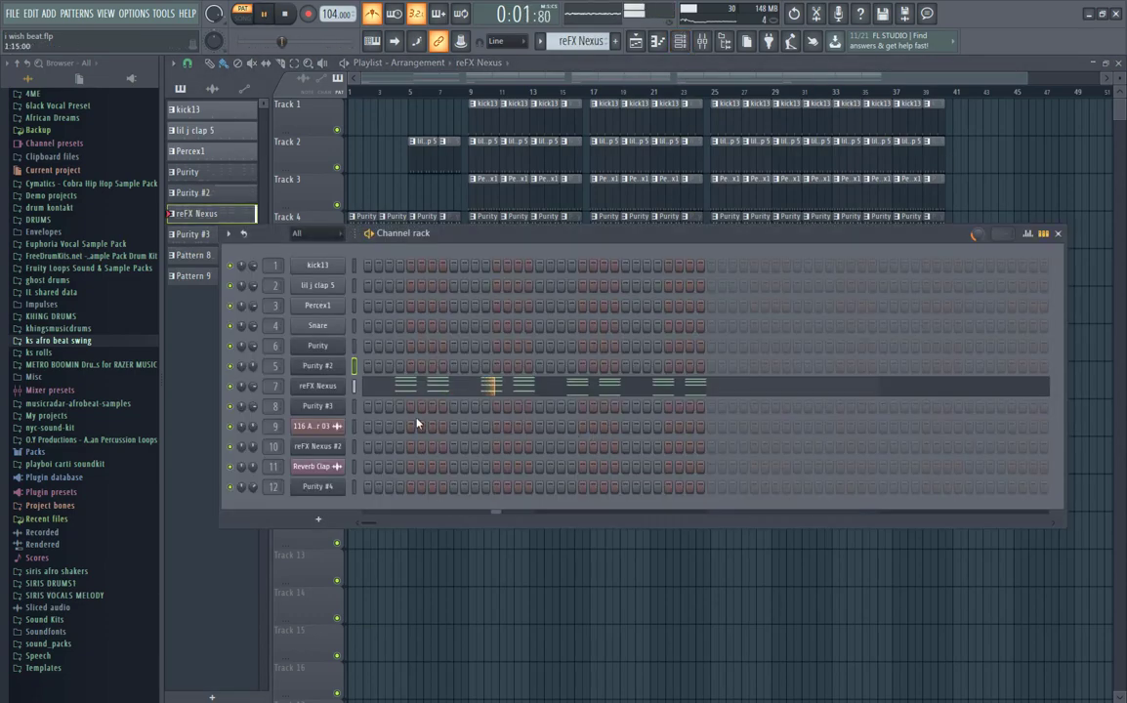
pyautogui.click(418, 391)
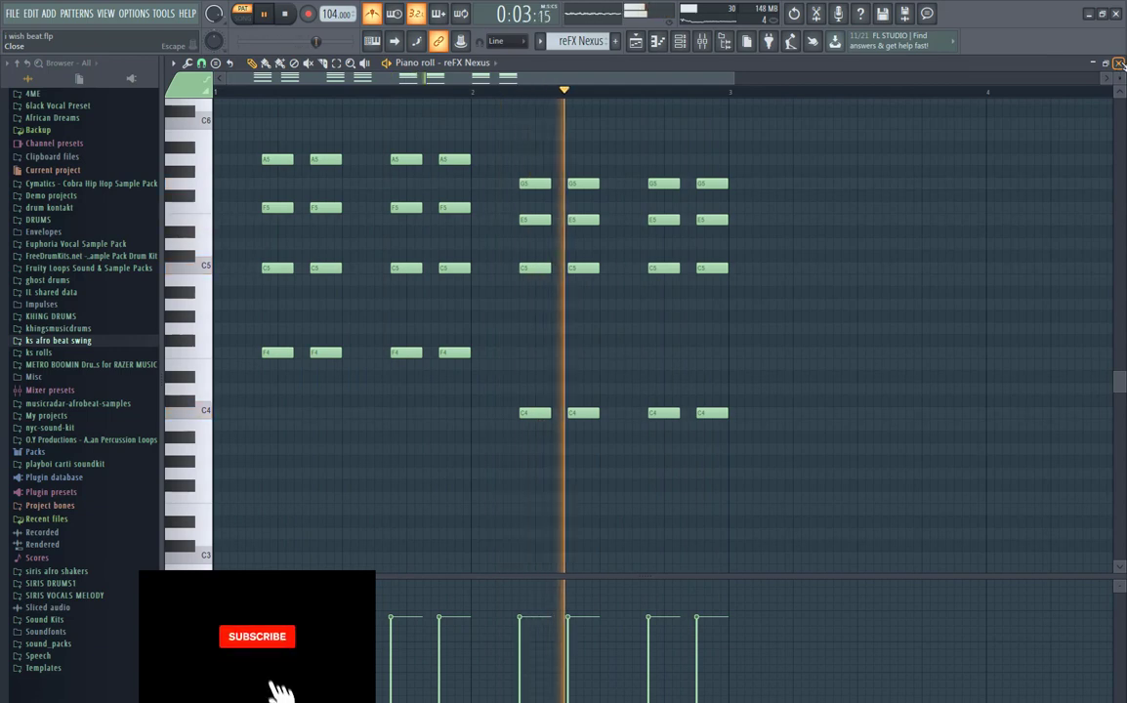
pyautogui.press('space')
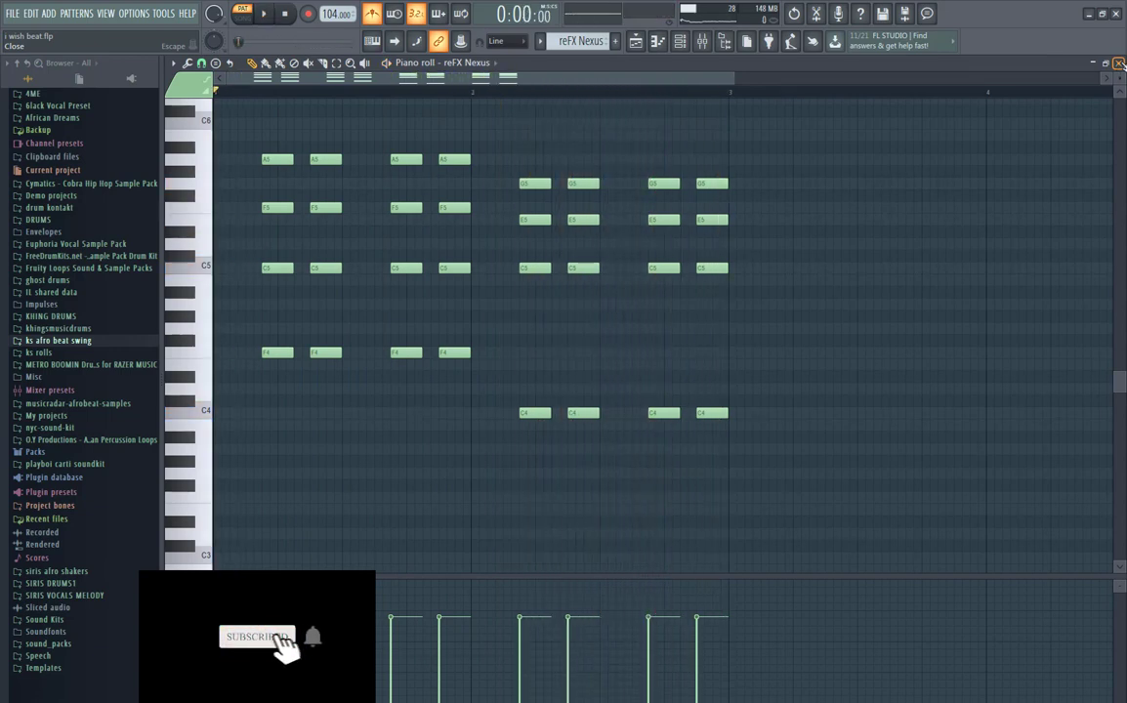
pyautogui.click(1118, 63)
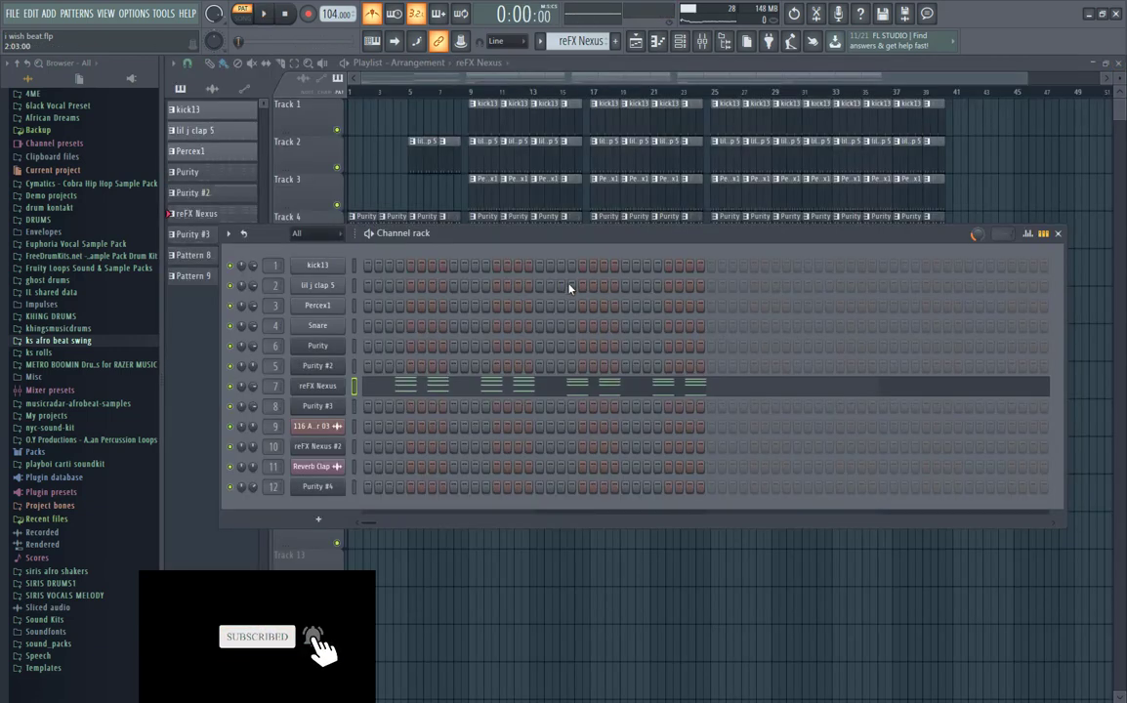
pyautogui.click(314, 389)
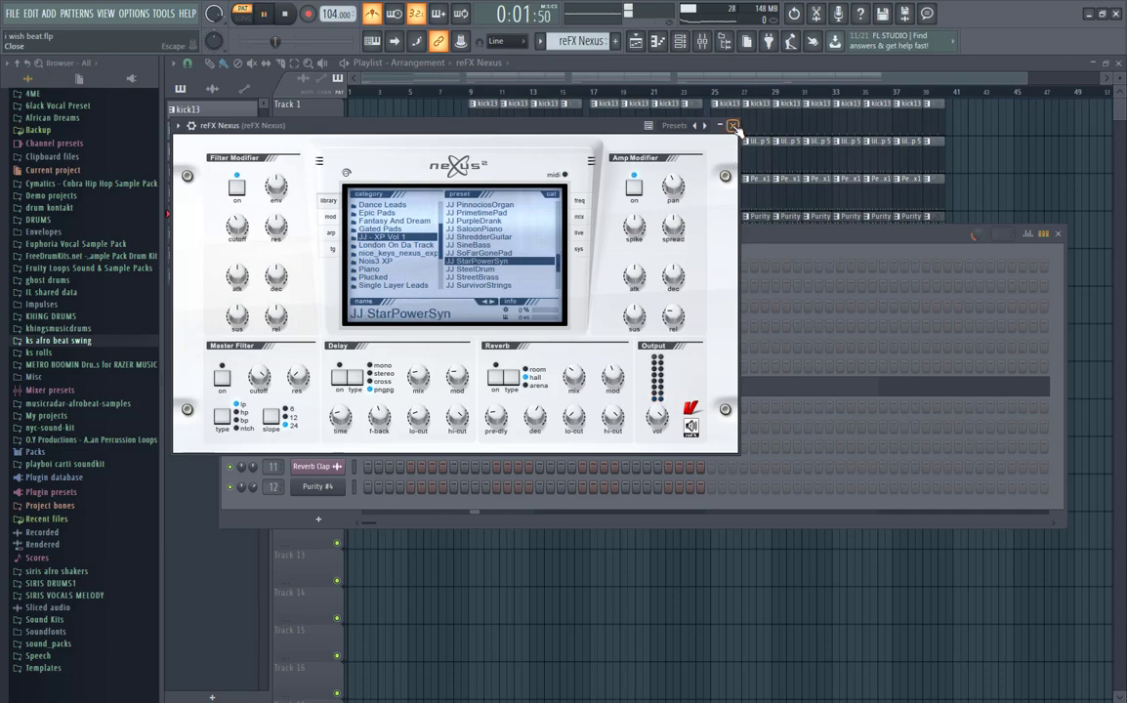
pyautogui.click(733, 127)
pyautogui.press('F6')
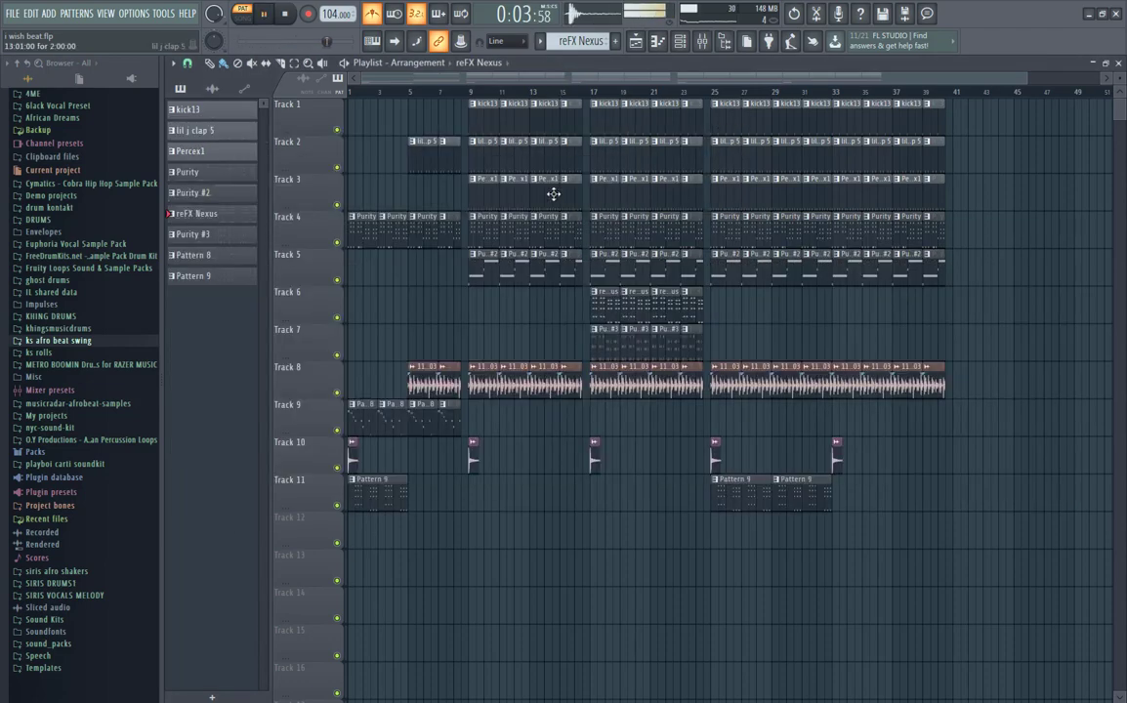
# - Review the Purity #3 pattern's notes in the piano roll and the preset loaded in its instrument
pyautogui.click(686, 46)
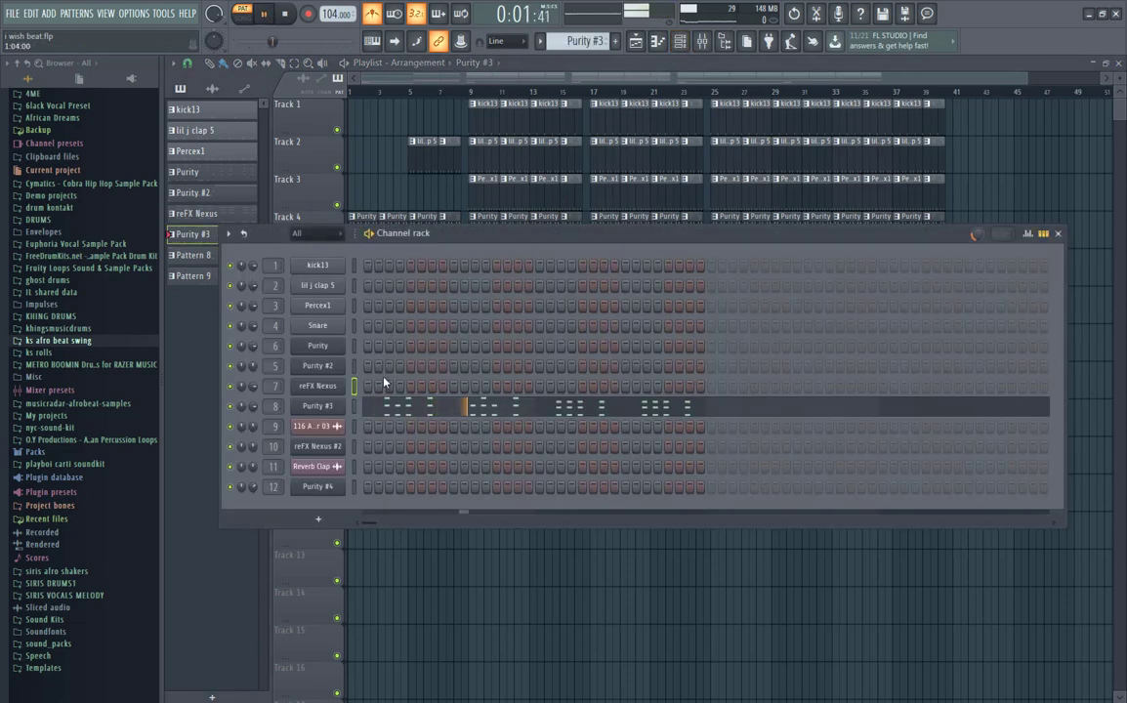
pyautogui.click(389, 414)
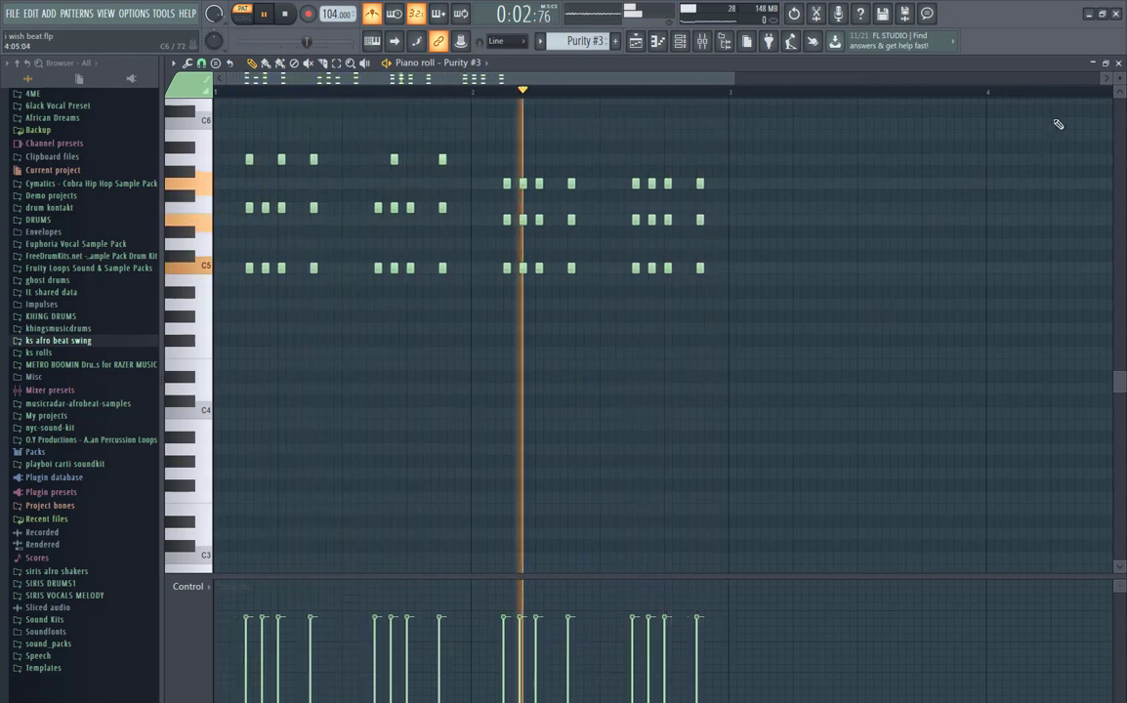
pyautogui.click(1094, 64)
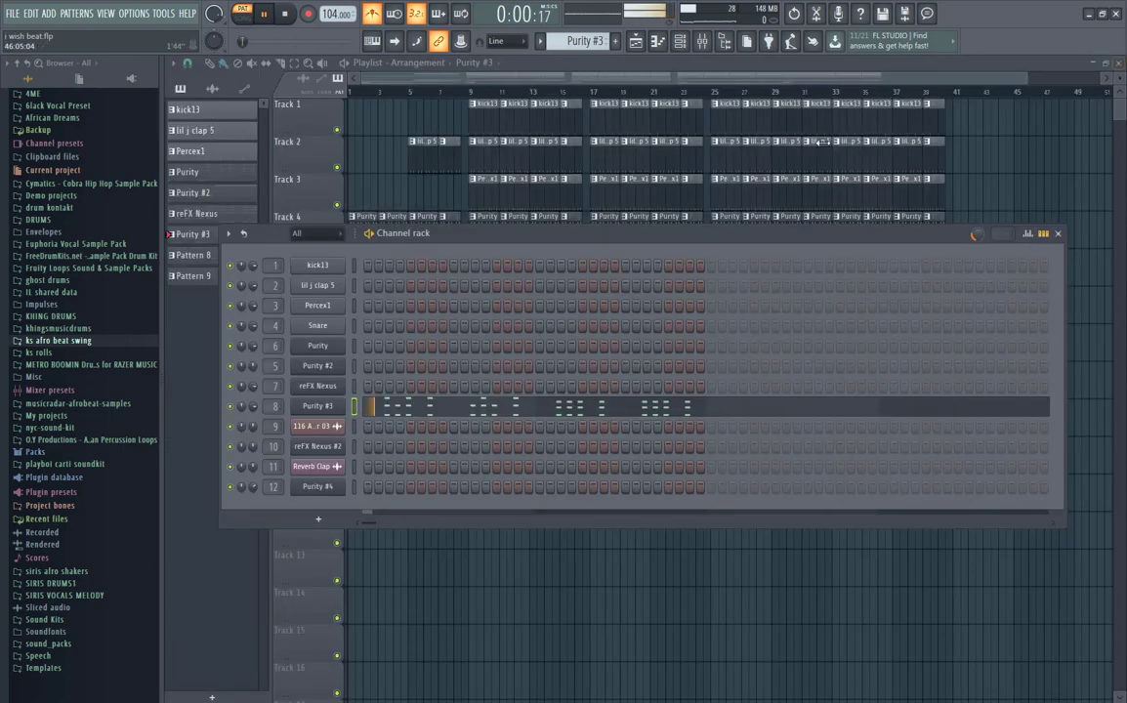
pyautogui.click(332, 409)
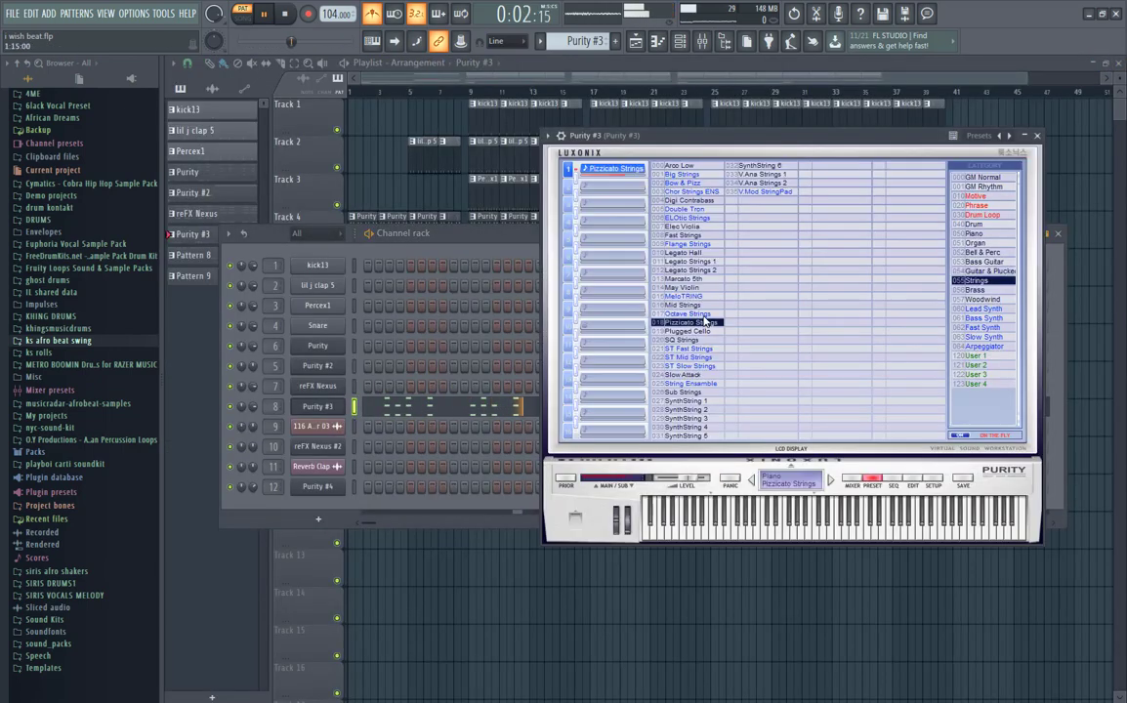
pyautogui.click(1038, 136)
pyautogui.press('F6')
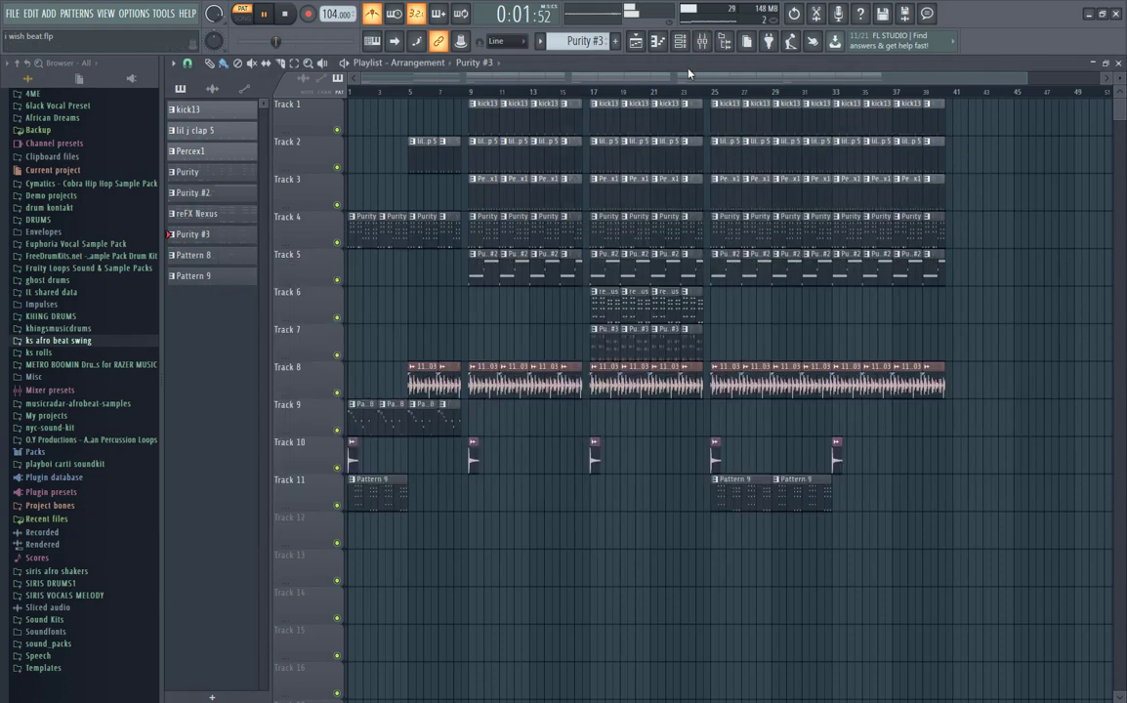
# - Inspect the sample settings and waveform of the 116 African Shaker 03 audio clip on Track 8
pyautogui.doubleClick(427, 383)
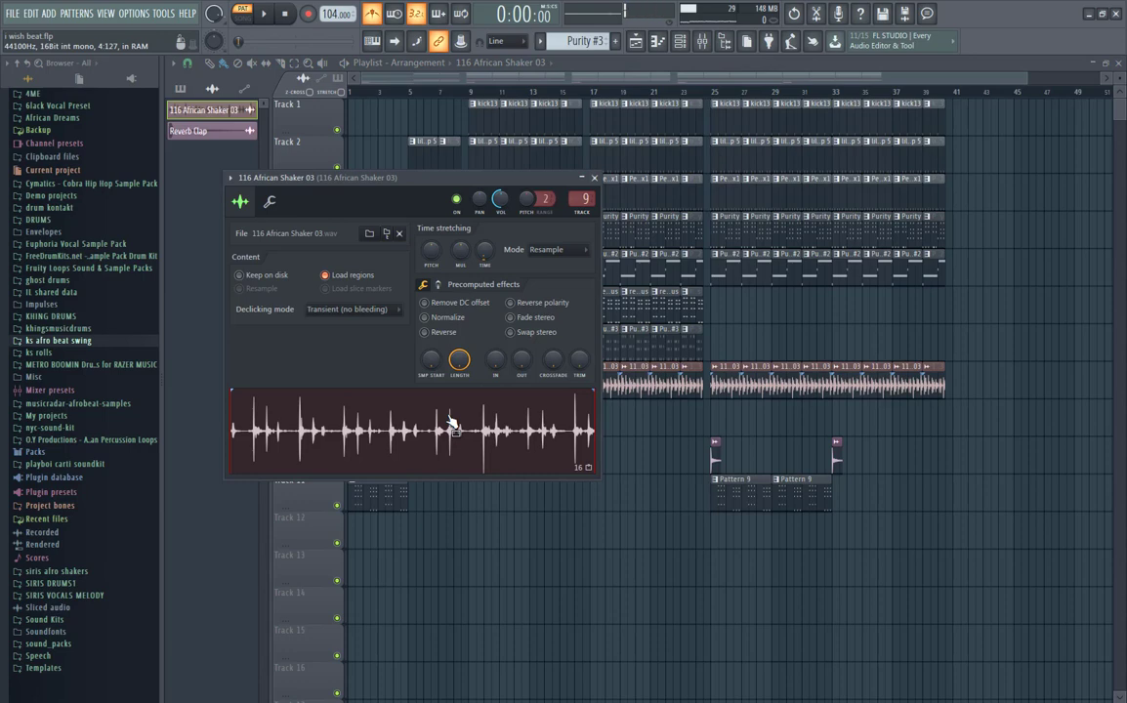
pyautogui.click(595, 179)
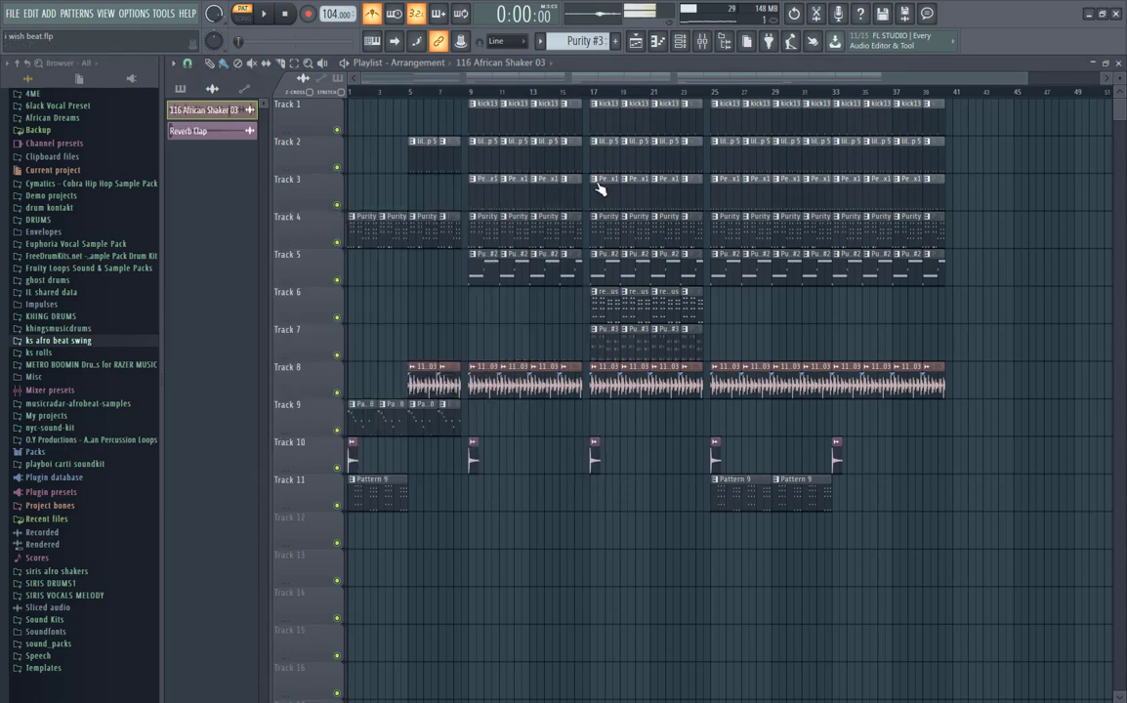
# - Review Pattern 8's melody in the piano roll and the preset loaded in its reFX Nexus #2 instrument
pyautogui.doubleClick(362, 427)
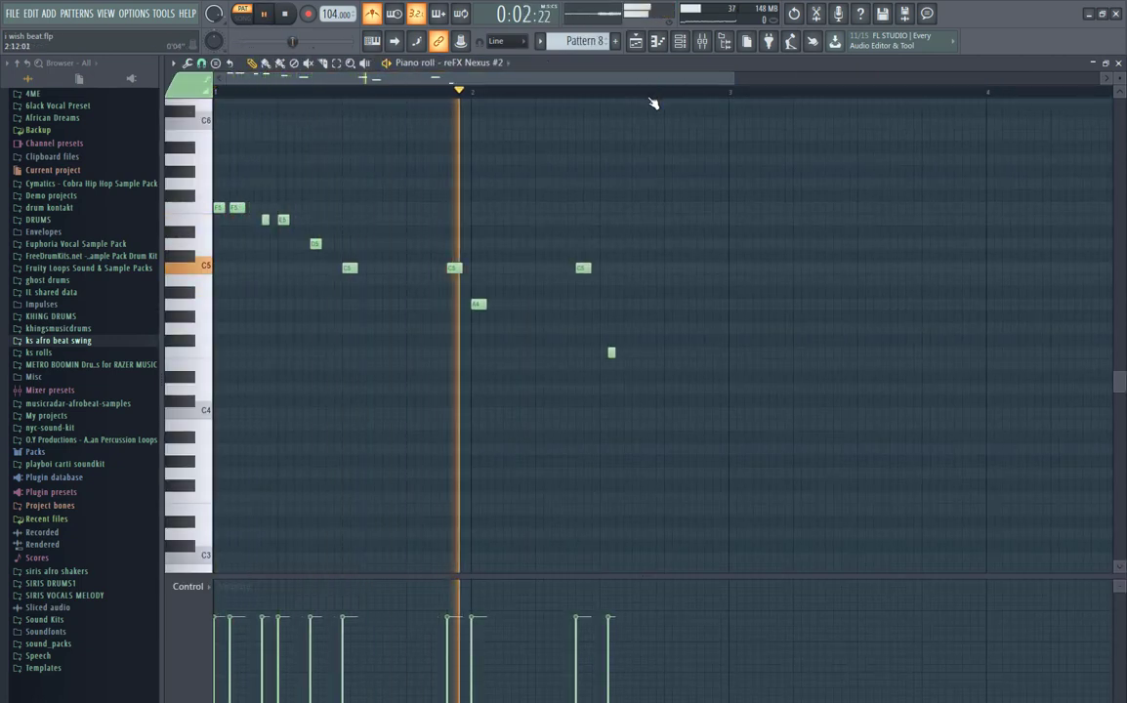
pyautogui.click(687, 46)
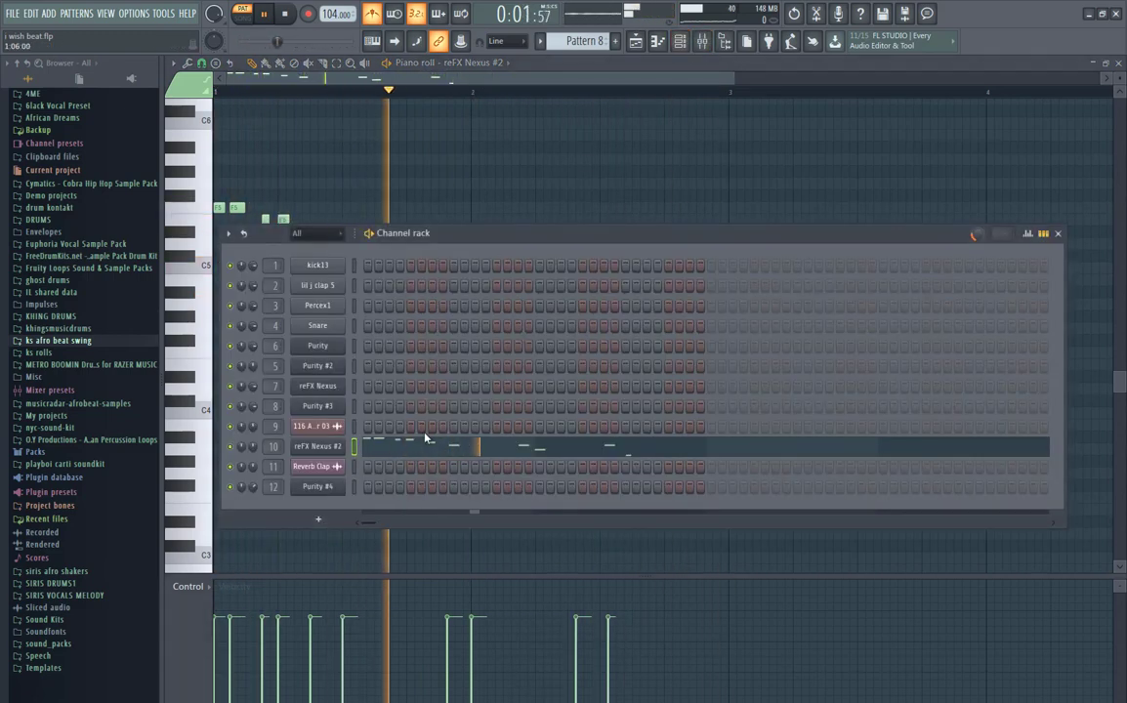
pyautogui.click(323, 447)
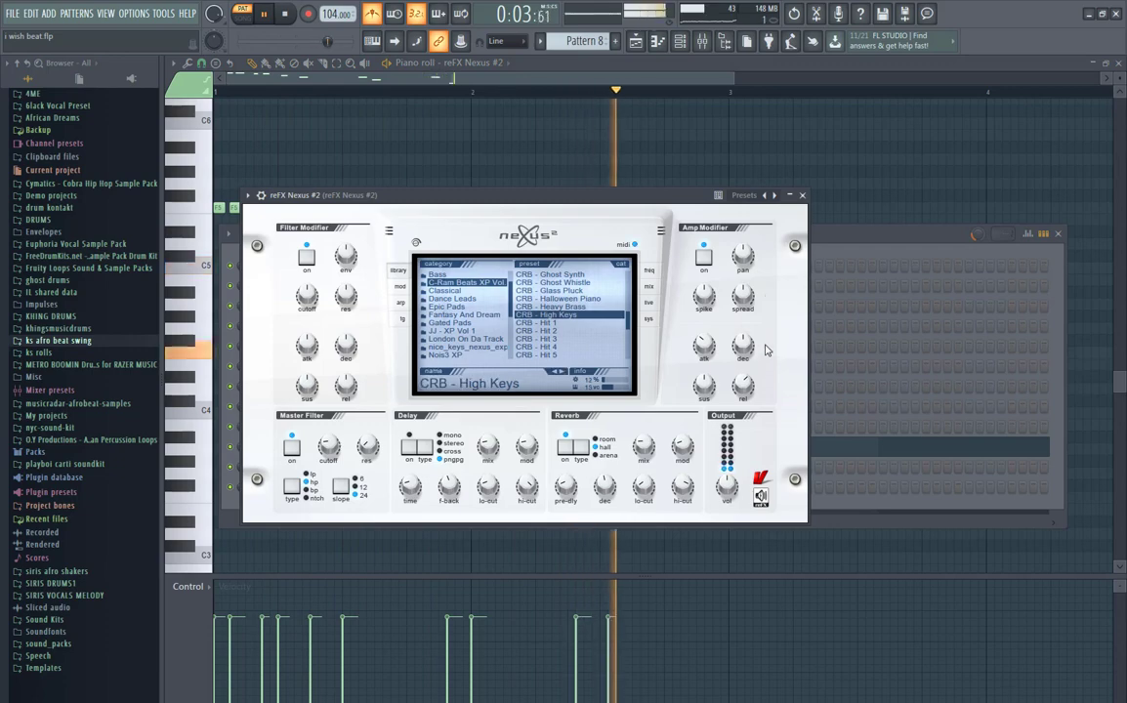
pyautogui.click(802, 195)
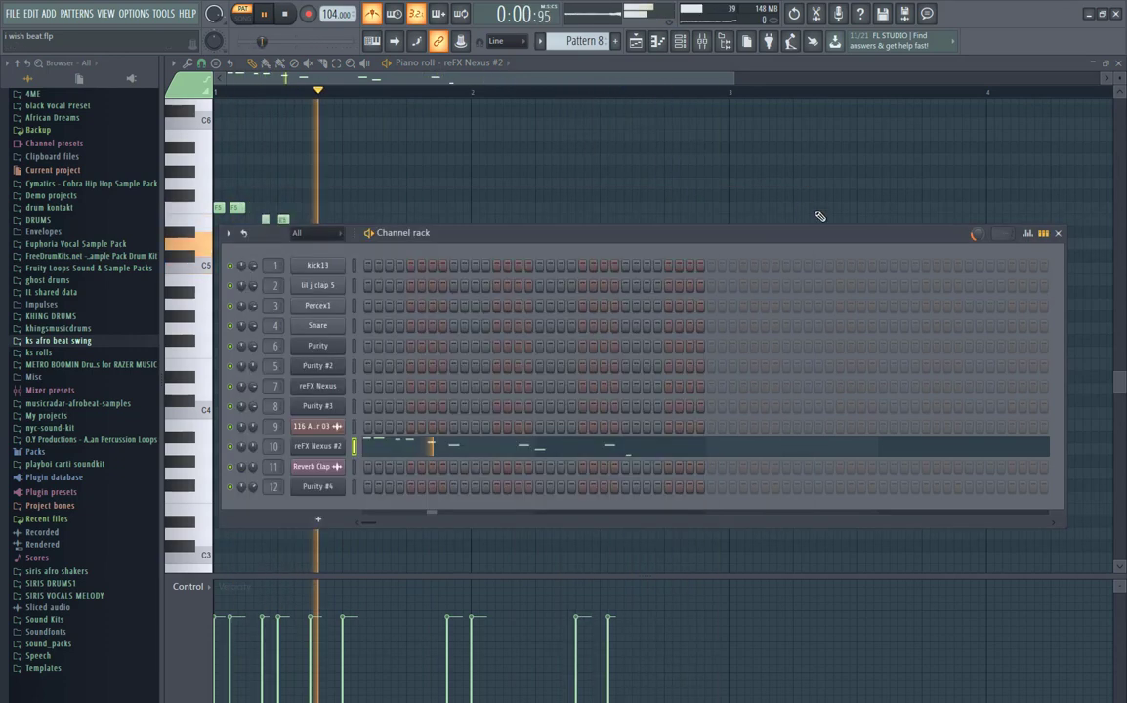
pyautogui.click(1058, 233)
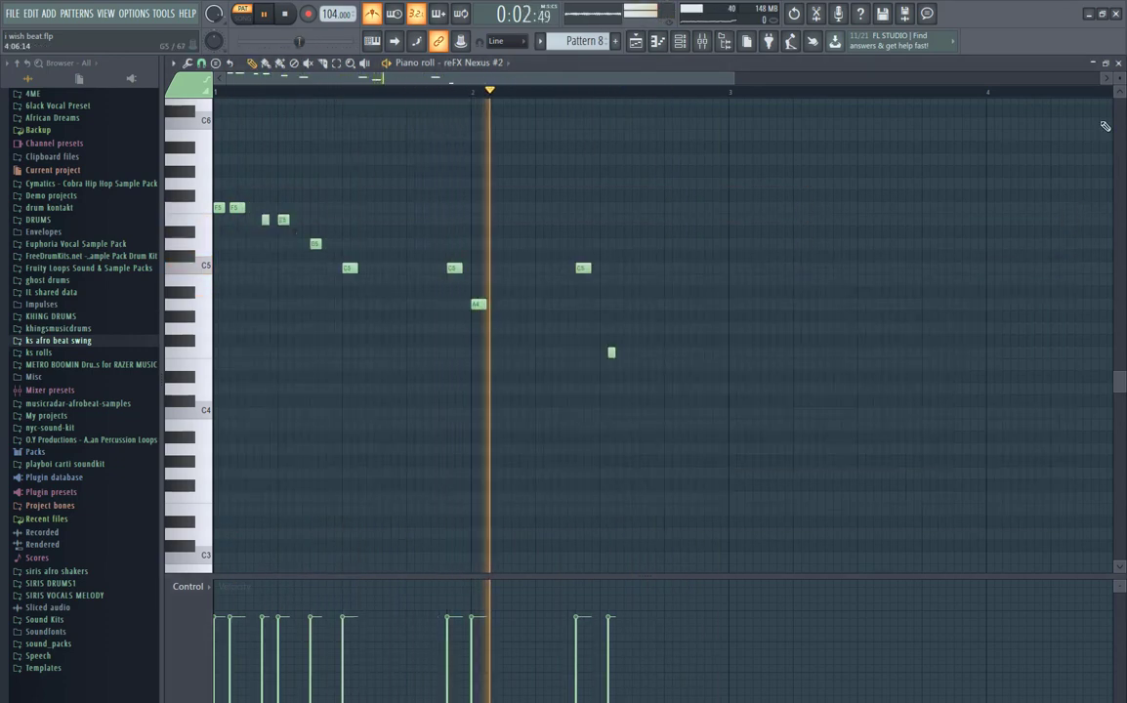
# - Inspect the sample settings and waveform of the Reverb Clap audio clip at the start of Track 10
pyautogui.click(1117, 63)
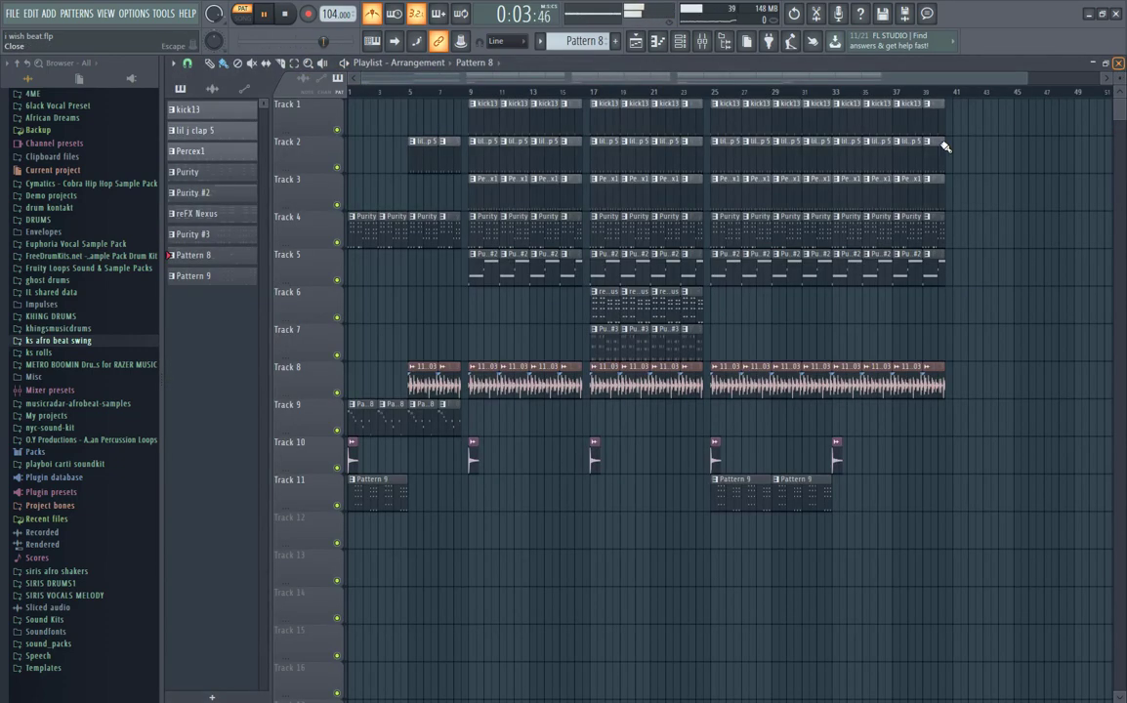
pyautogui.doubleClick(353, 463)
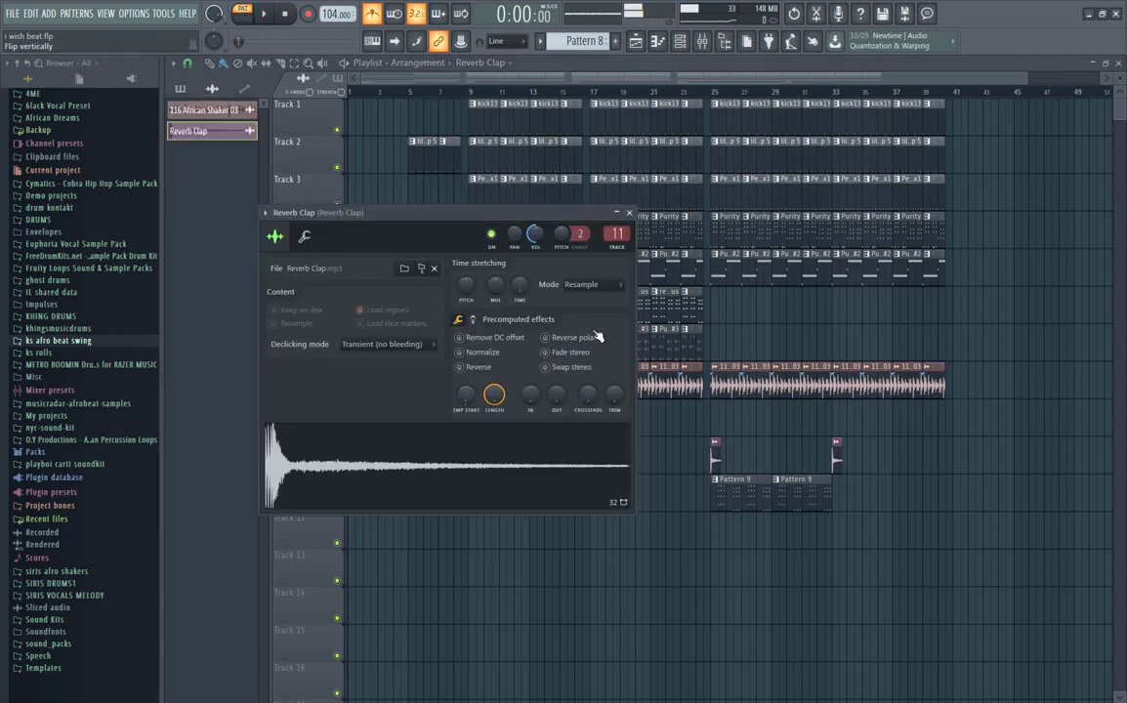
pyautogui.click(629, 214)
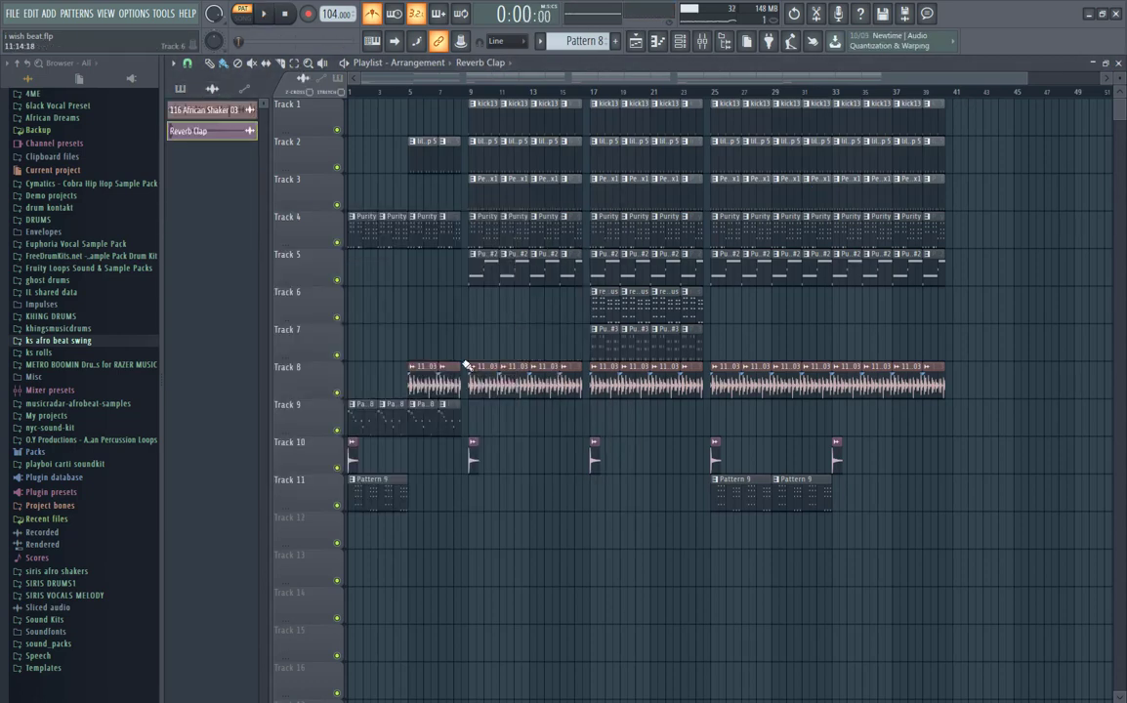
# - Play Pattern 9 from Track 11, examining its full chord sequence in the Purity #4 piano roll
pyautogui.click(380, 496)
pyautogui.doubleClick(380, 496)
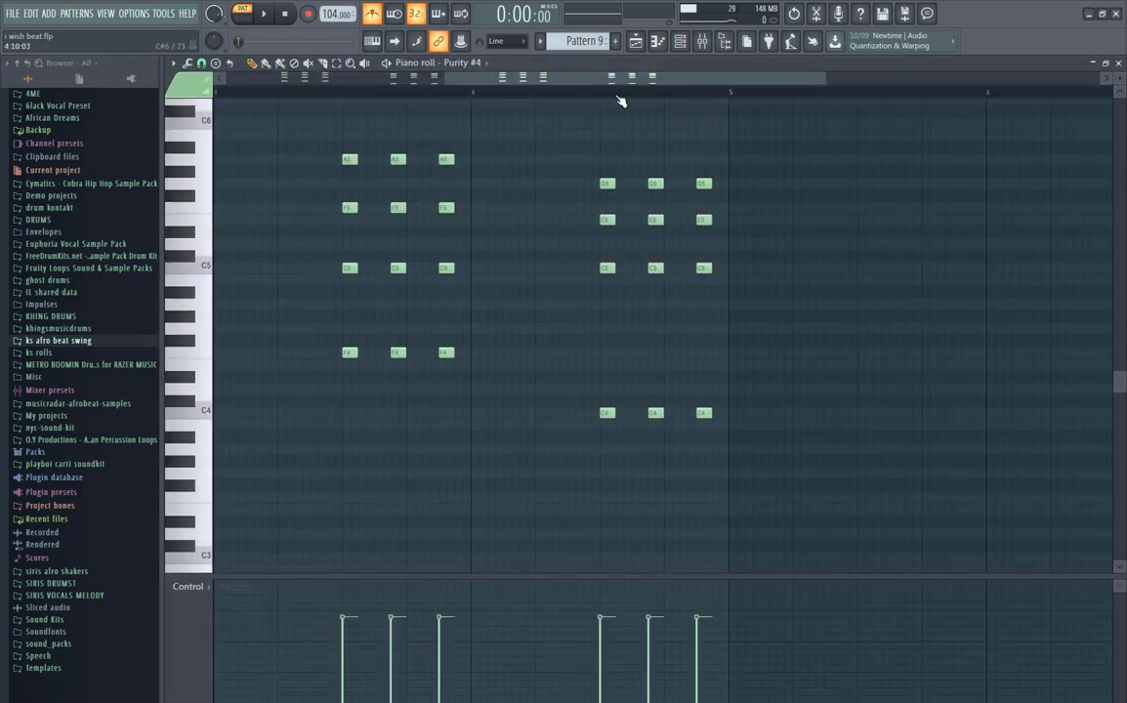
pyautogui.press('space')
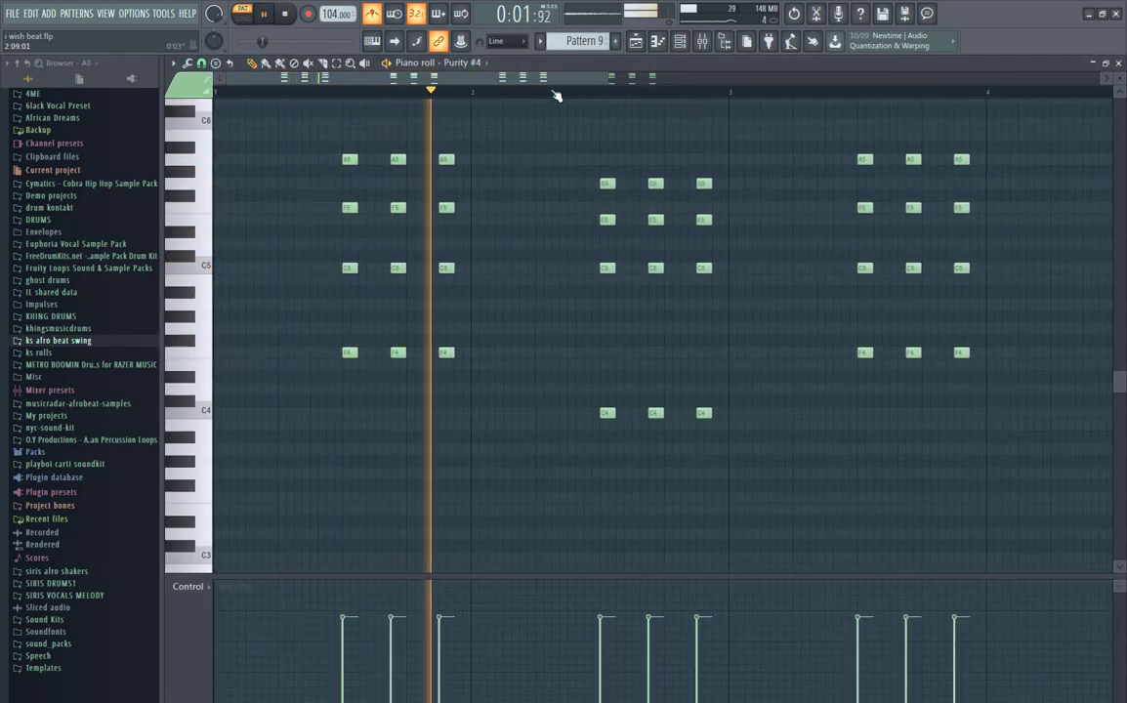
pyautogui.moveTo(607, 80); pyautogui.dragTo(941, 121)
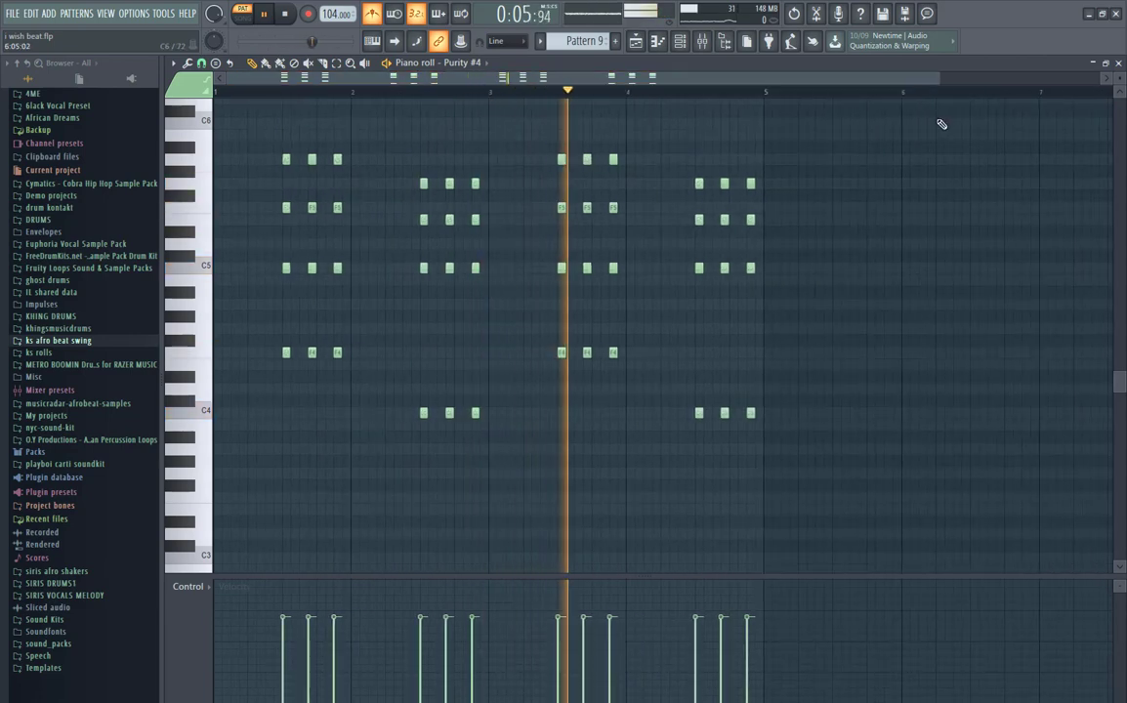
pyautogui.click(1119, 63)
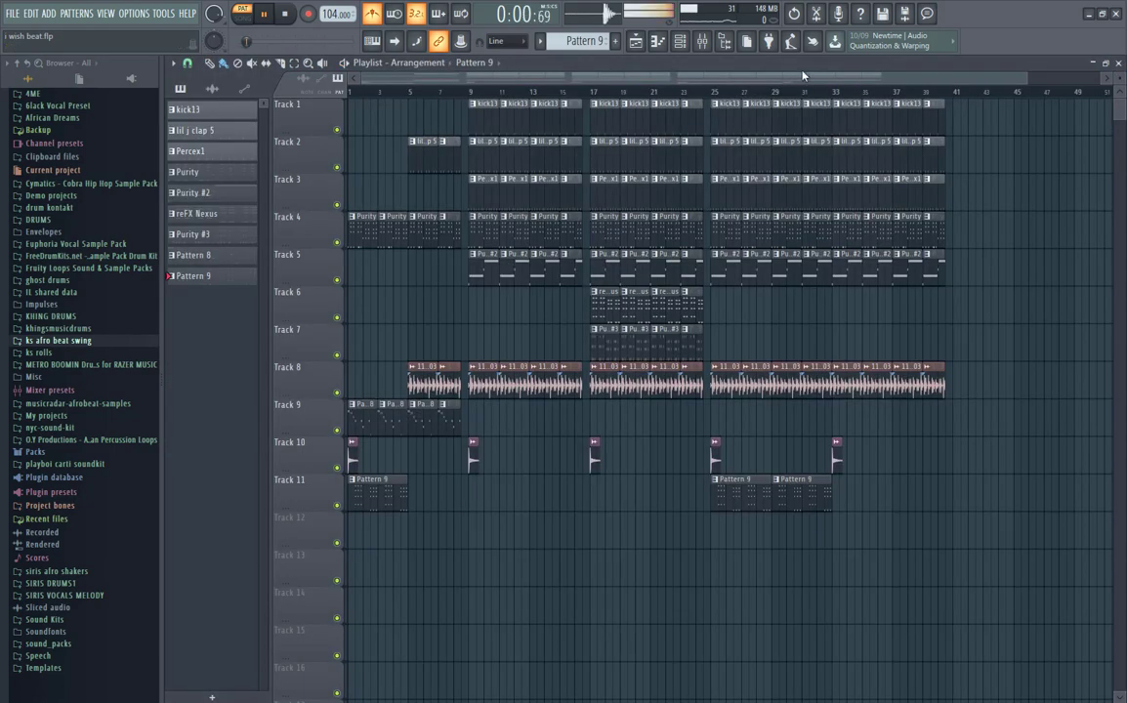
# - Play the full arrangement from the start in song mode with the metronome switched off
pyautogui.press('space')
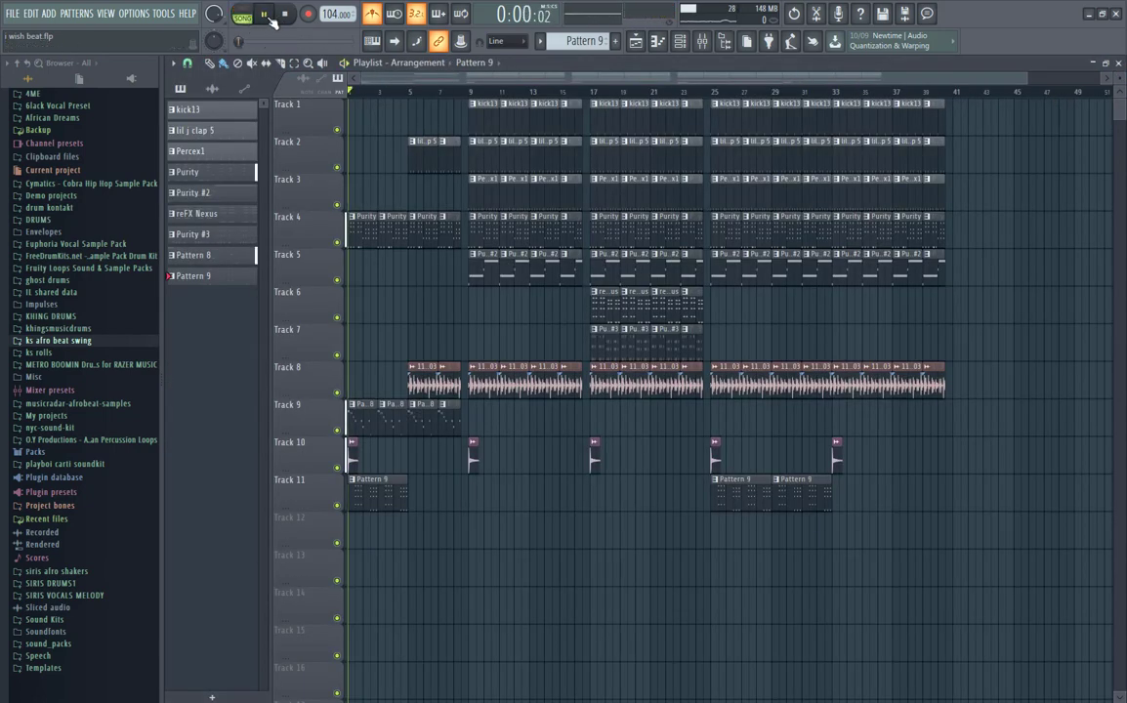
pyautogui.click(378, 18)
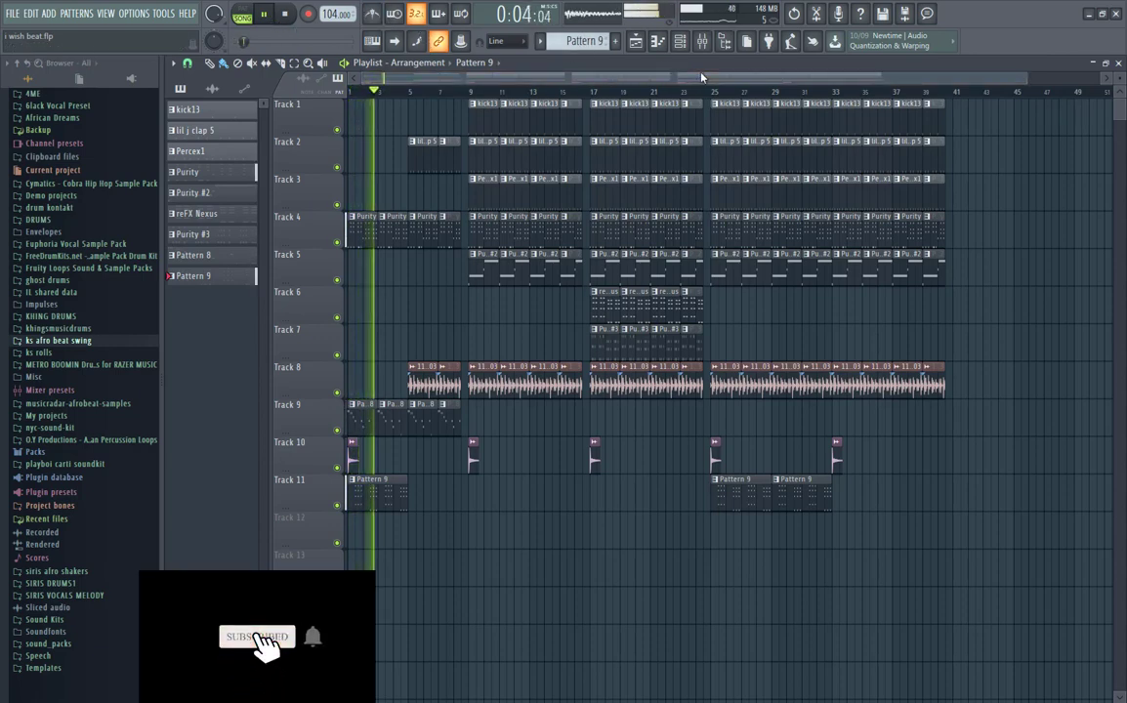